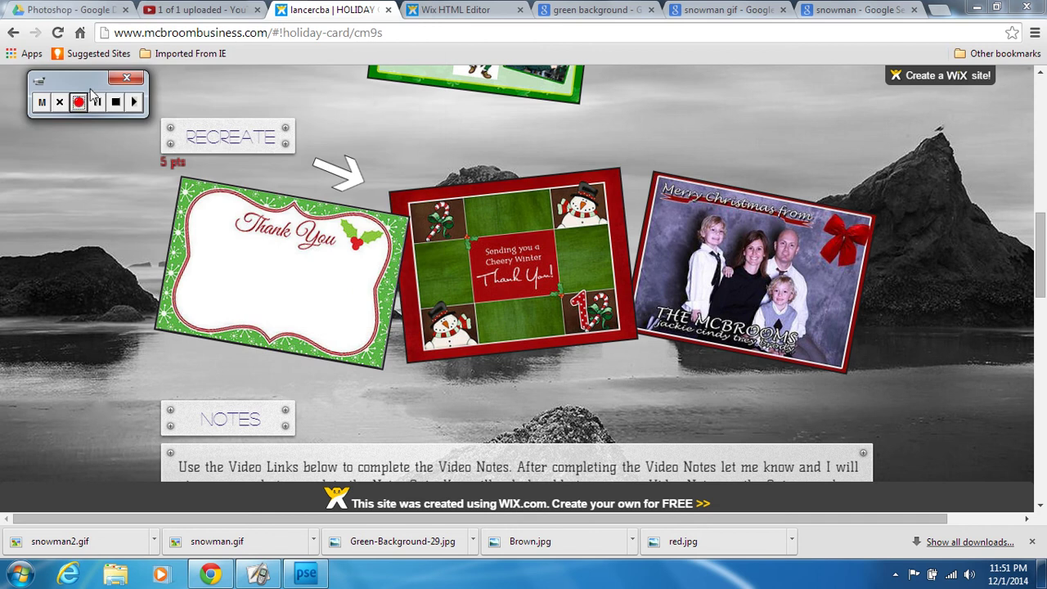
- Finish reviewing the reference snowman 'Thank You' card on the assignment page
left_click_drag(90, 88, 82, 84)
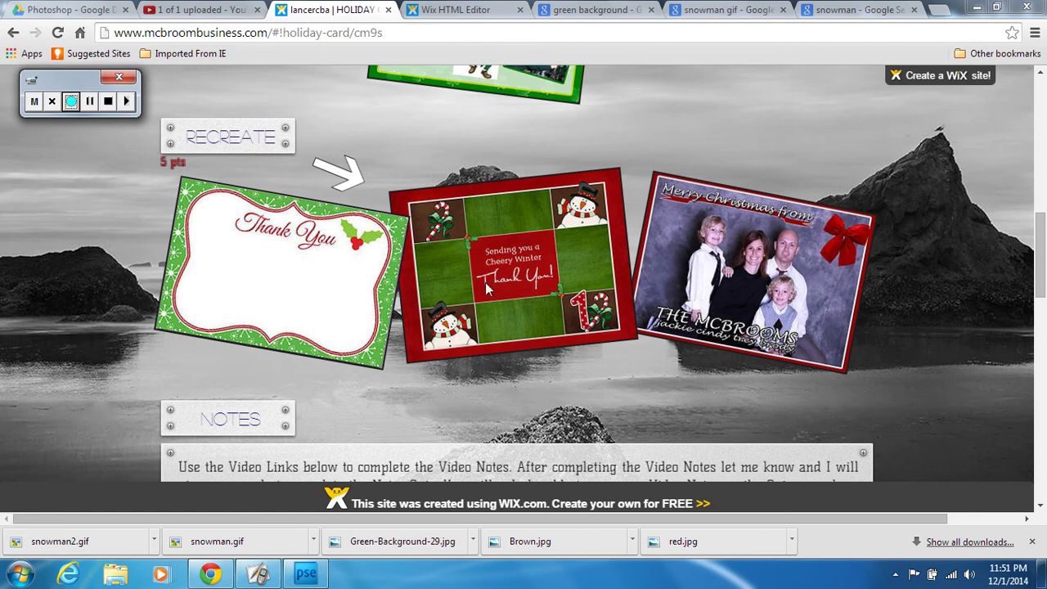
left_click(308, 576)
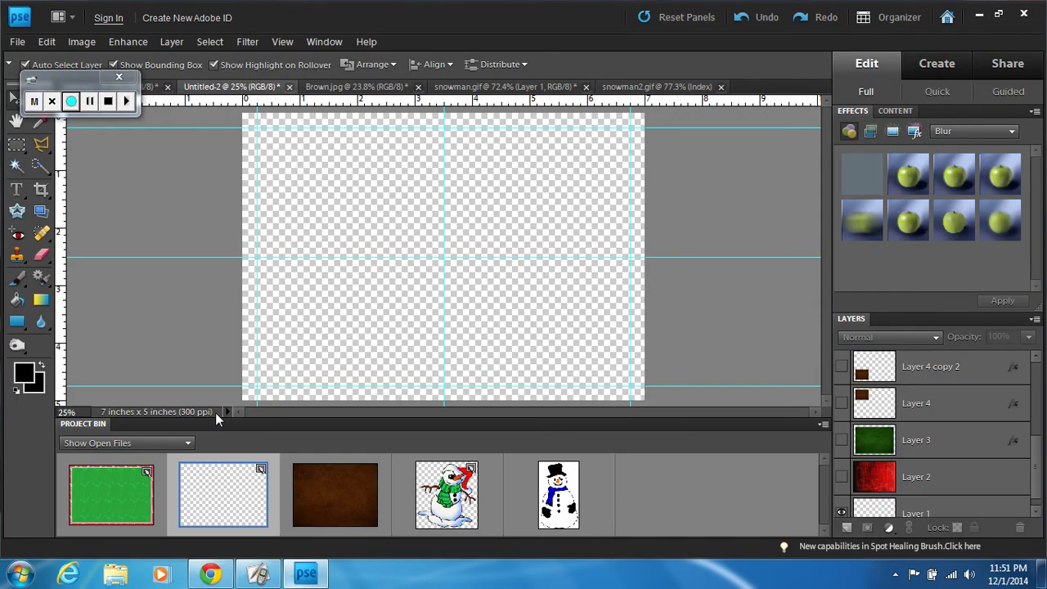
left_click_drag(65, 80, 499, 10)
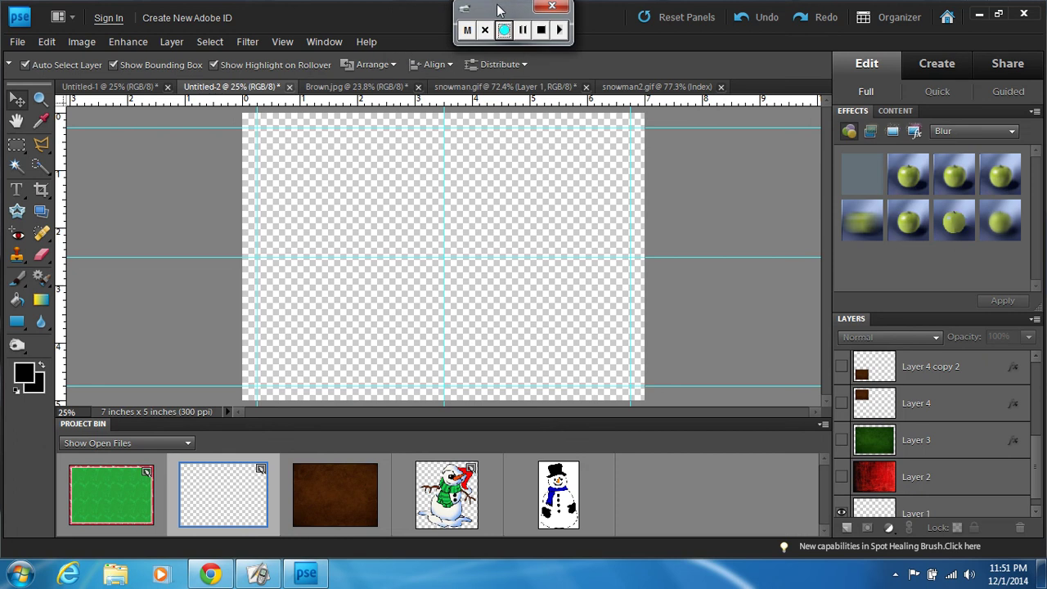
left_click(18, 43)
mouse_move(46, 64)
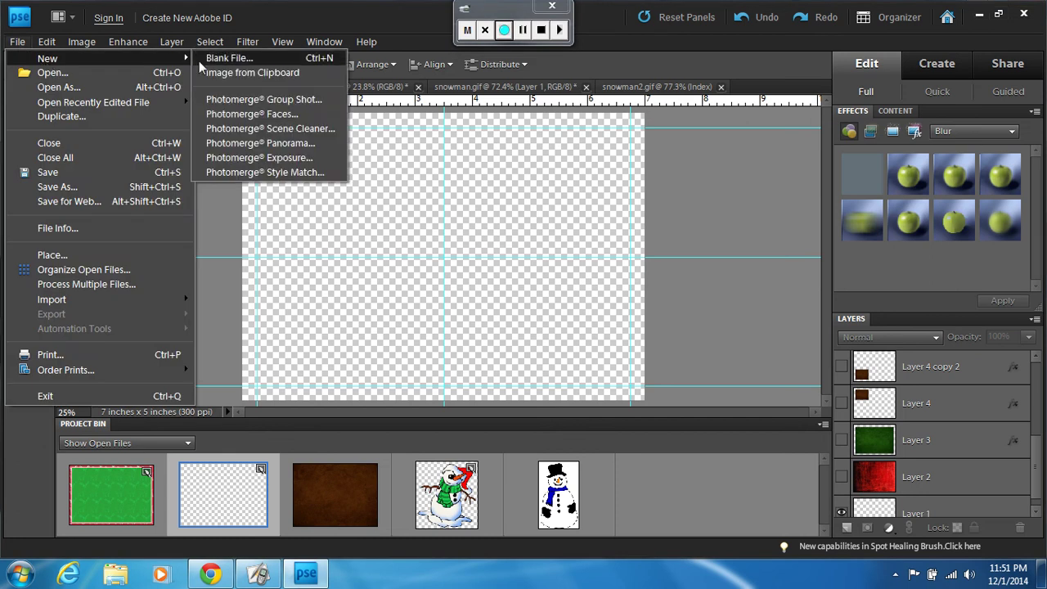
left_click(218, 59)
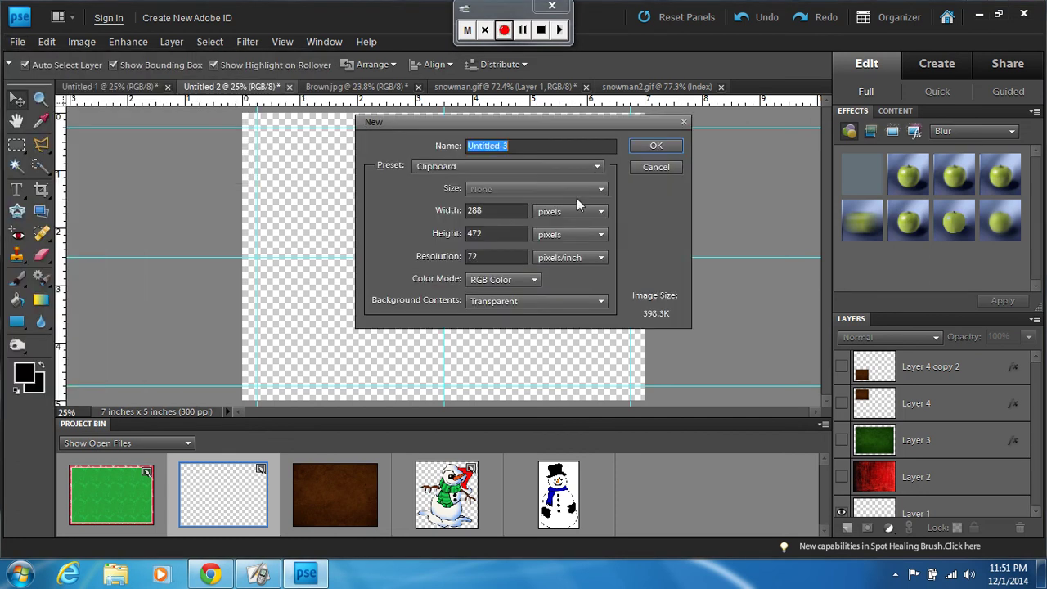
left_click(495, 166)
left_click(469, 234)
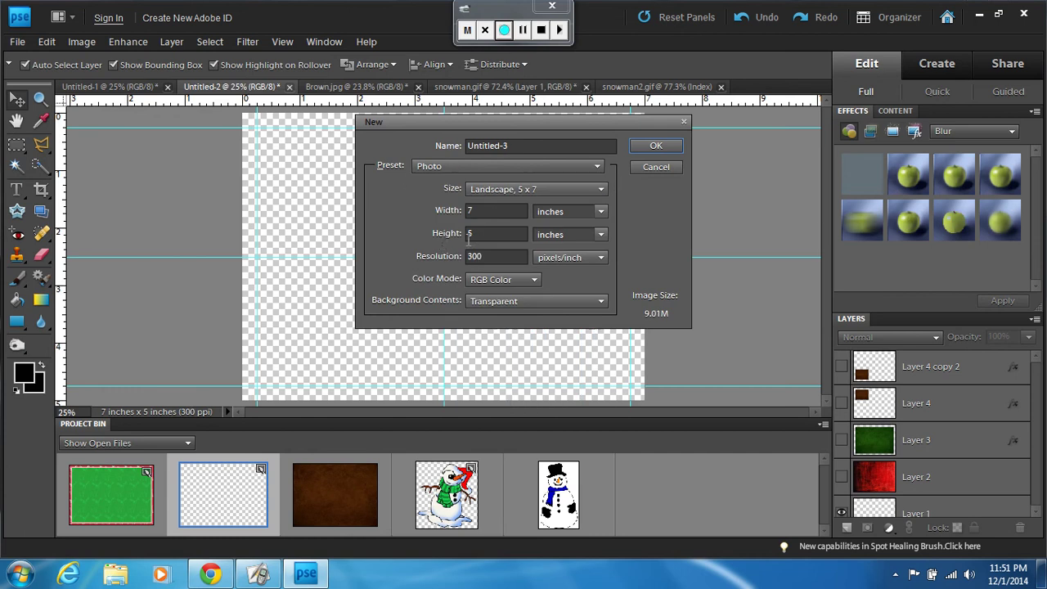
left_click(519, 189)
left_click(520, 189)
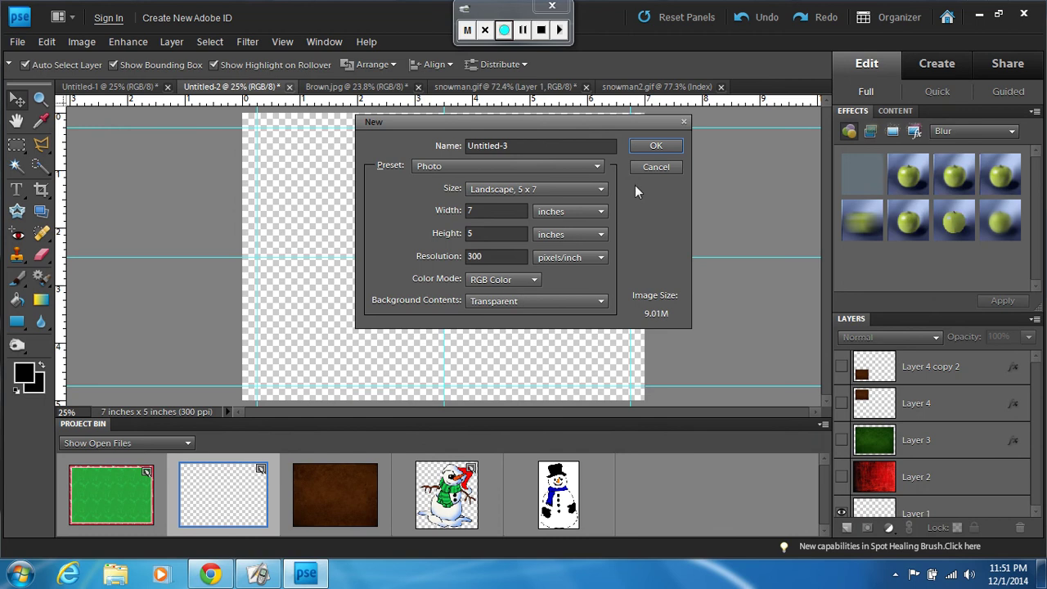
left_click(649, 167)
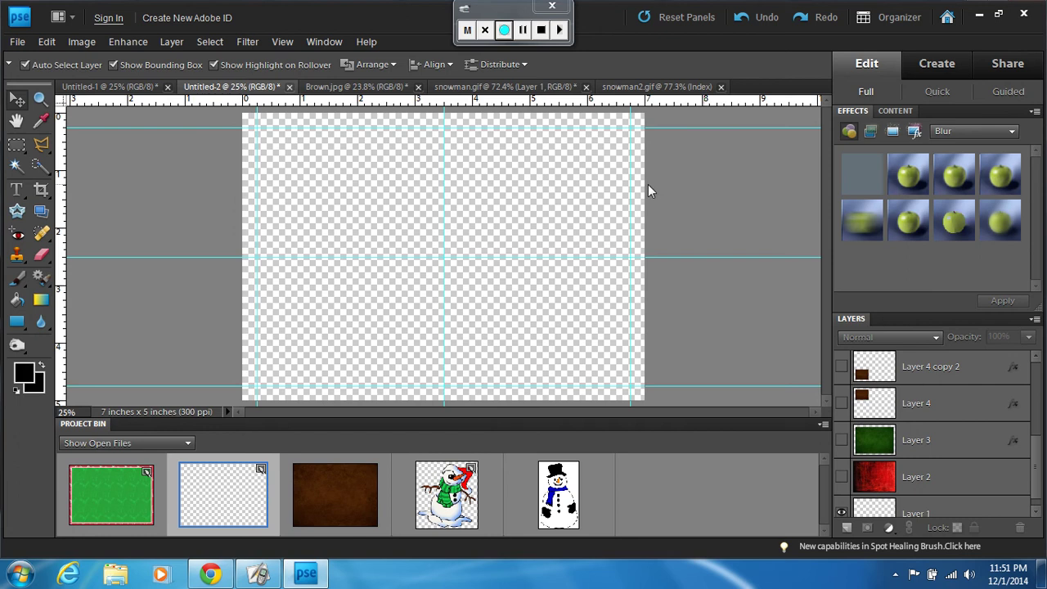
left_click_drag(62, 166, 51, 184)
left_click(282, 45)
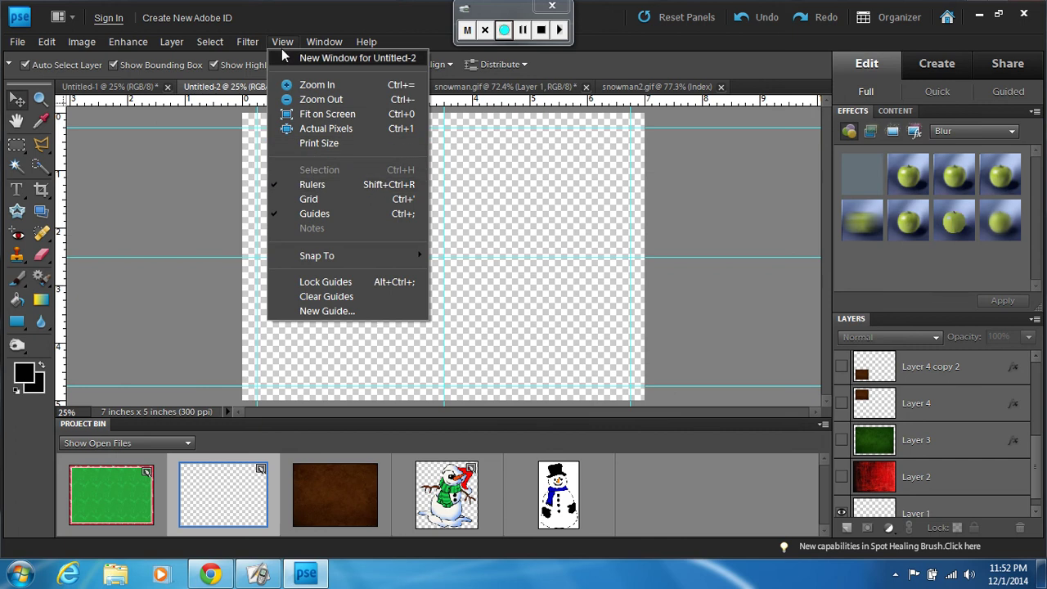
left_click(280, 41)
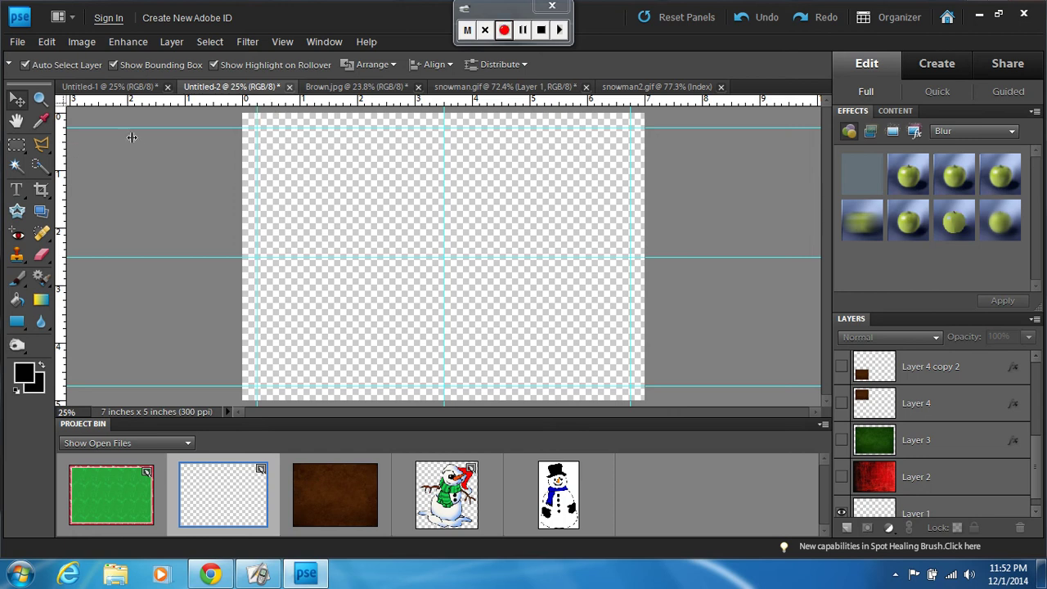
left_click_drag(132, 137, 64, 145)
- Show the red textured background of Layer 2, then view the reference card in Chrome
left_click(842, 478)
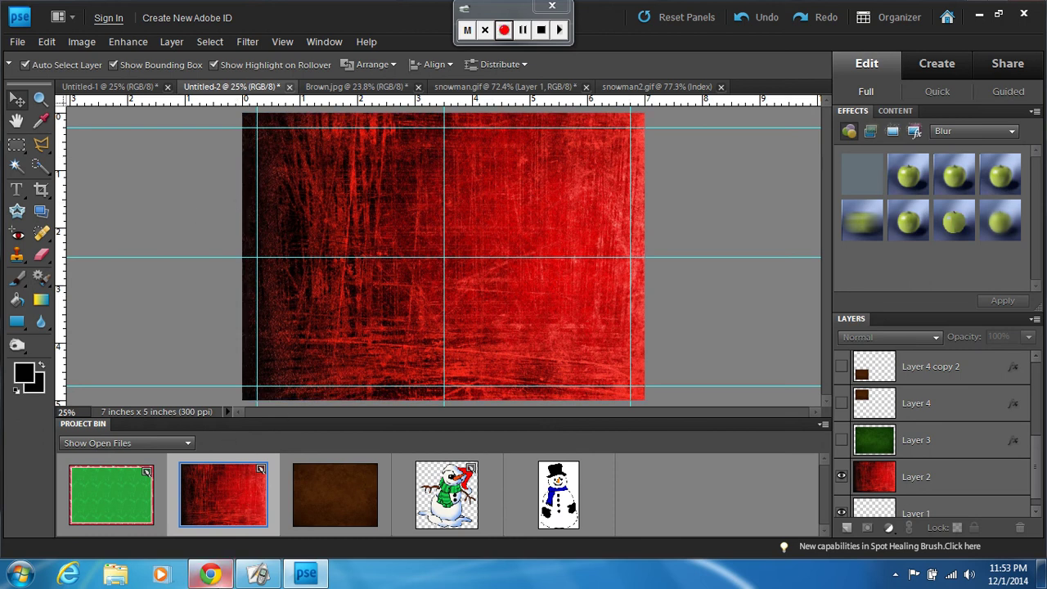
left_click(206, 575)
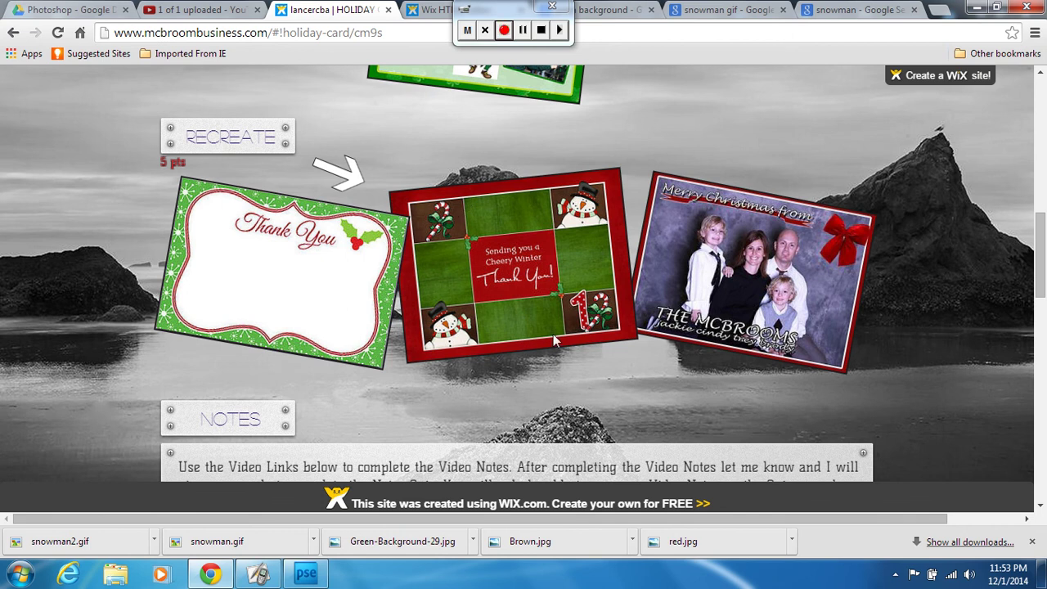
- Show green textured Layer 3 over the red background and try the Rectangle shape tool
left_click(305, 575)
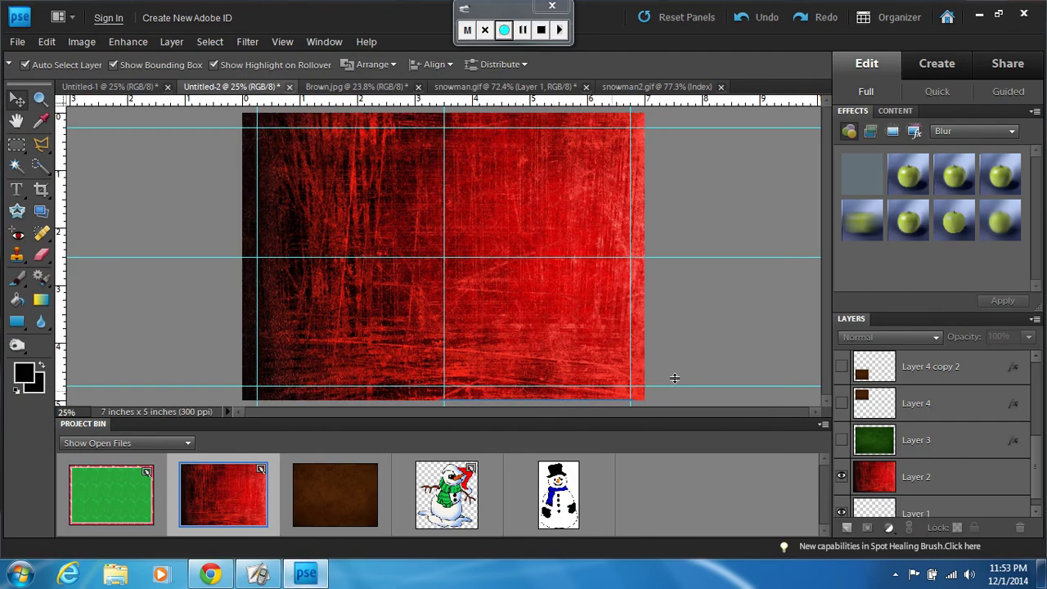
left_click(841, 440)
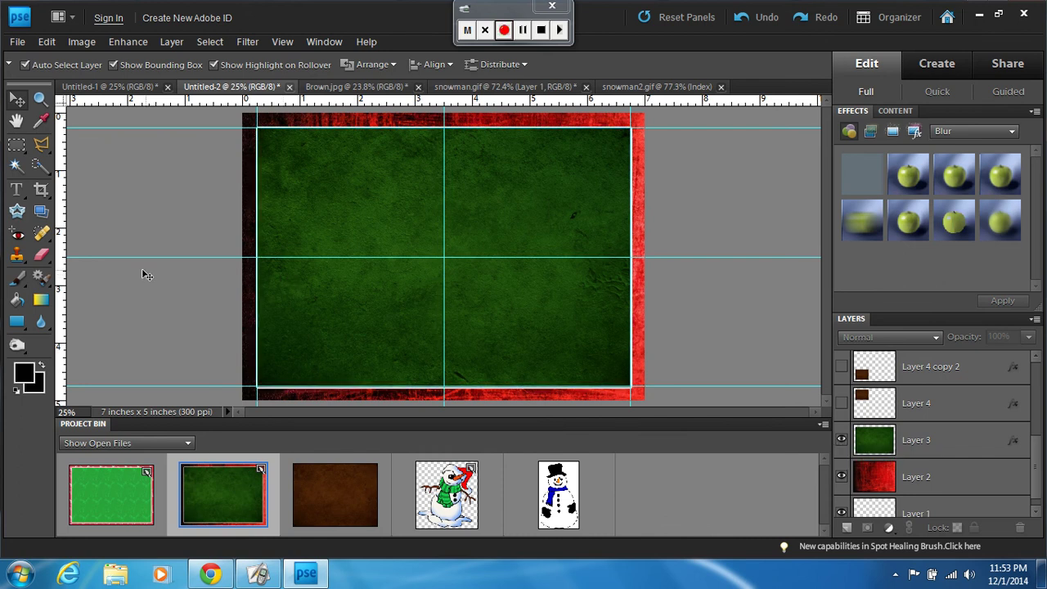
left_click(26, 325)
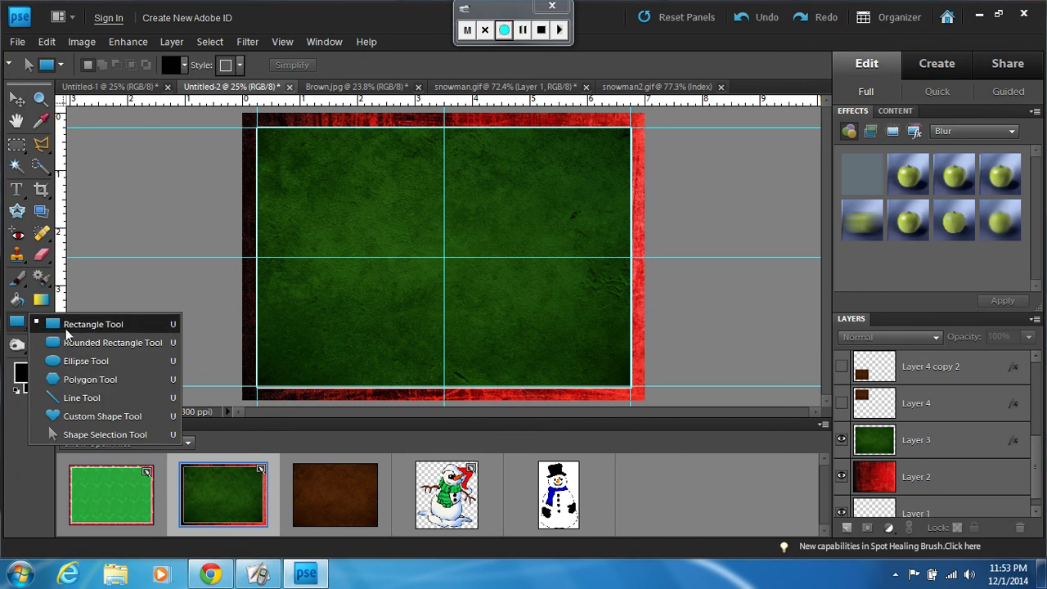
left_click(68, 328)
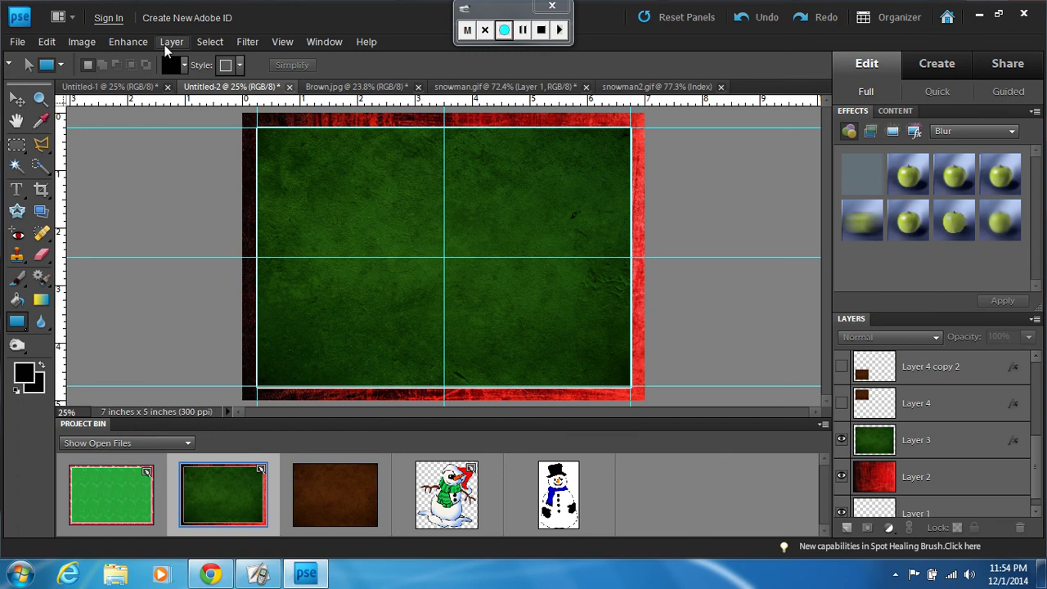
- Look through Layer Style options without applying any, return to the Move Tool, and compare with the reference
left_click(163, 45)
mouse_move(230, 131)
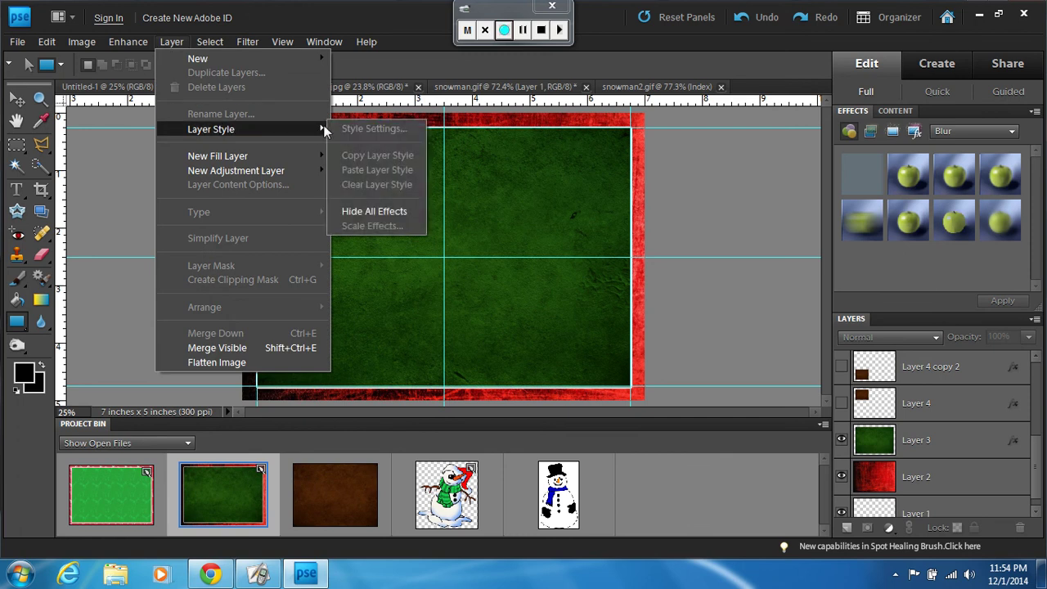
left_click(173, 35)
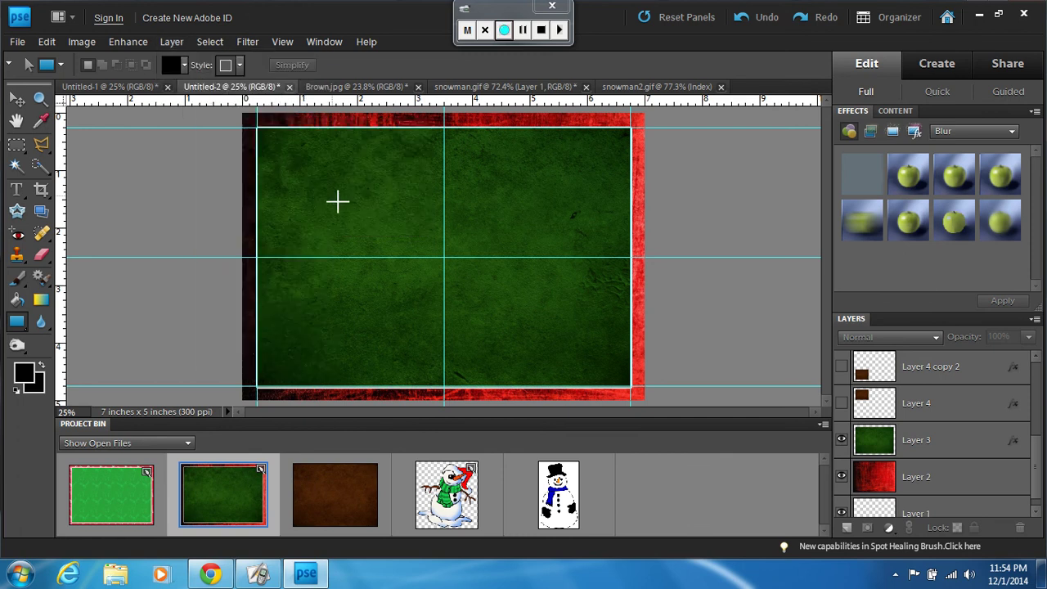
left_click(16, 98)
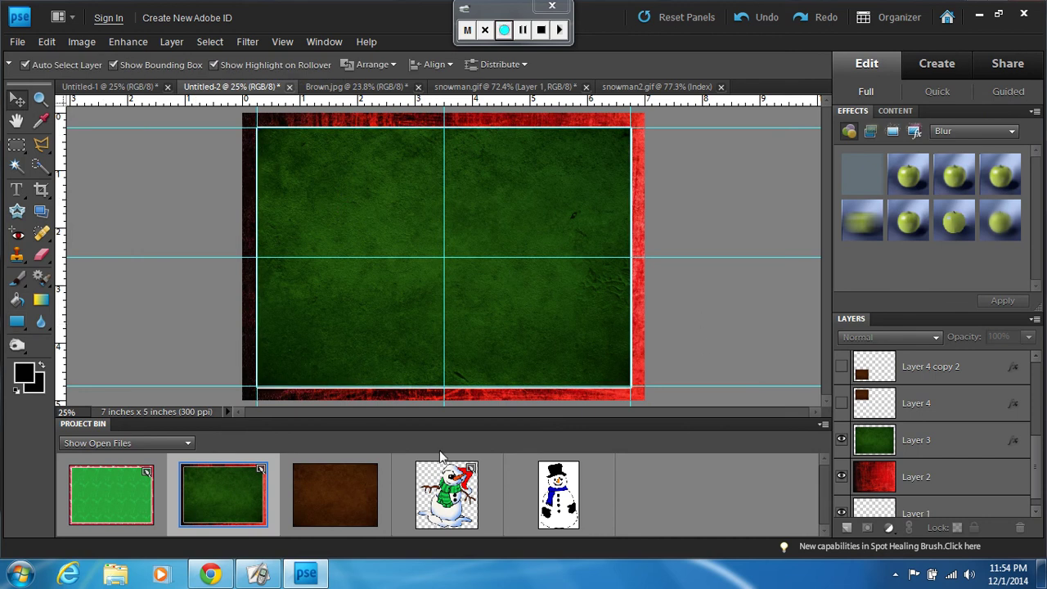
left_click(210, 574)
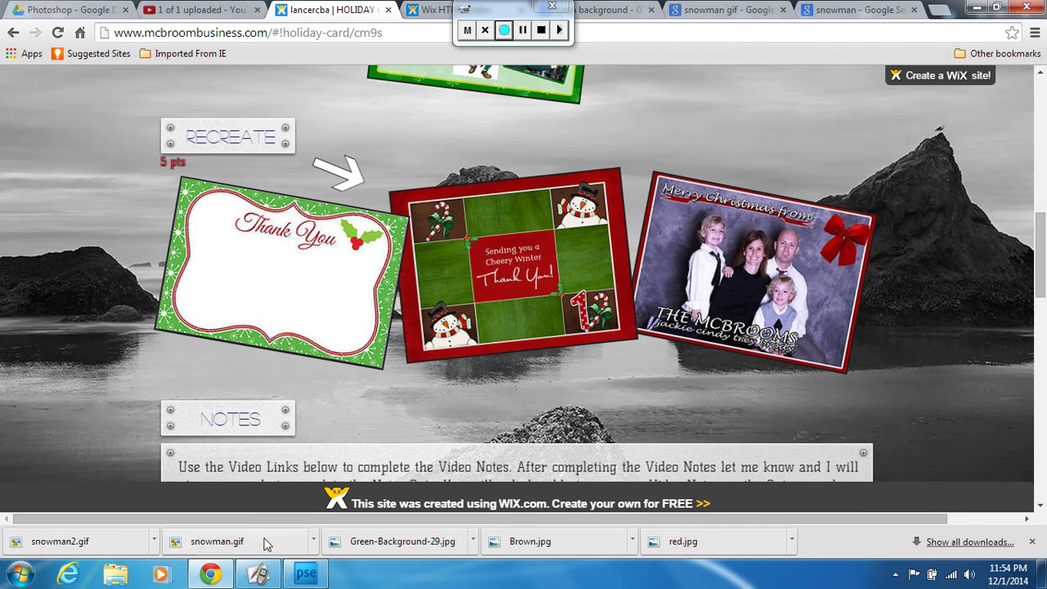
left_click(210, 574)
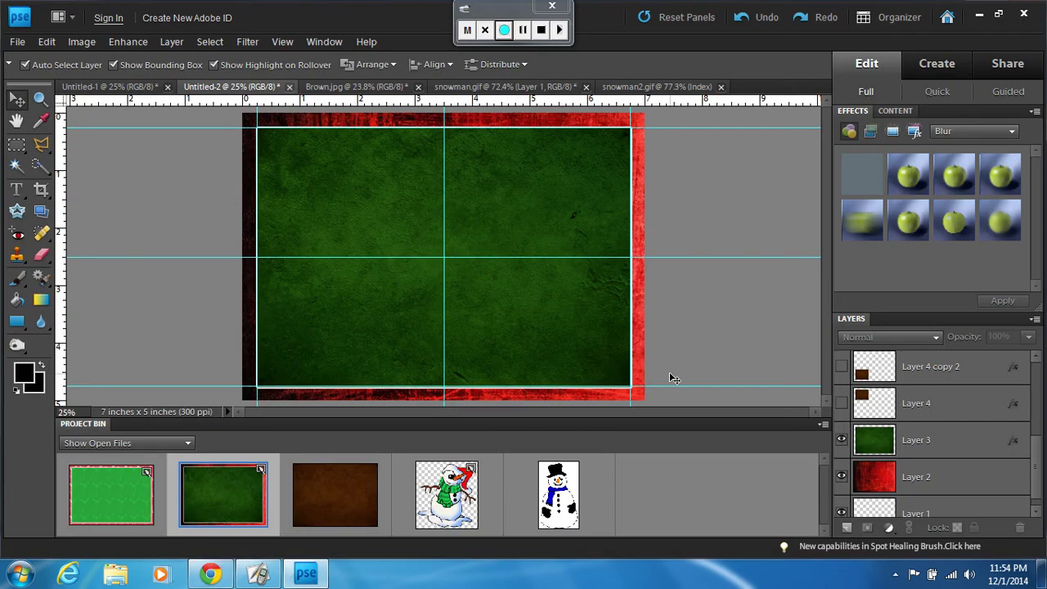
- Open Brown.jpg, return to Untitled-2, and show brown Layer 4 in the top-left corner
left_click(315, 513)
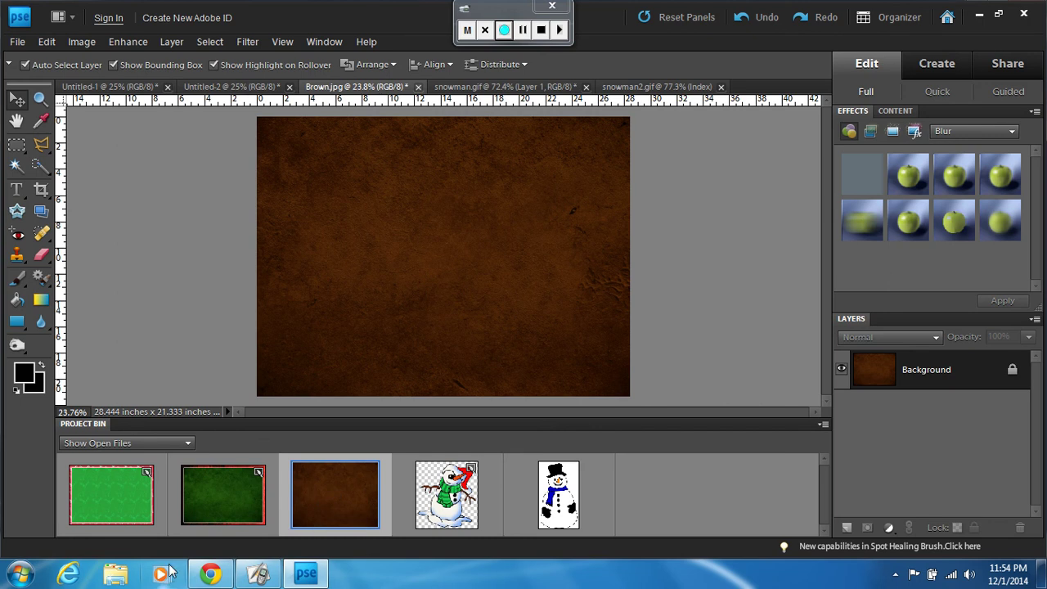
double_click(232, 509)
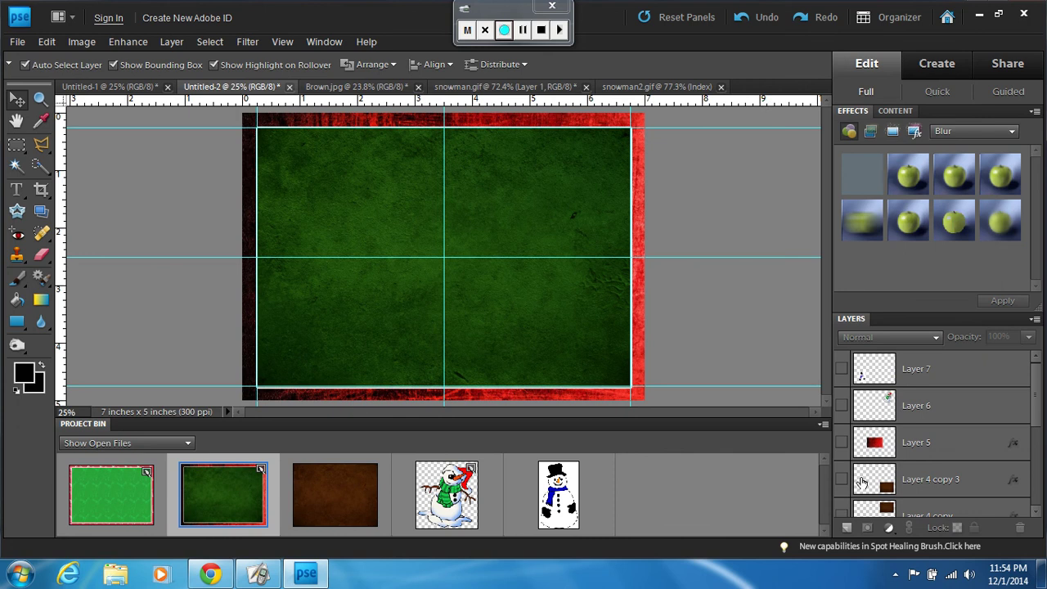
left_click_drag(1040, 391, 1043, 470)
left_click(842, 414)
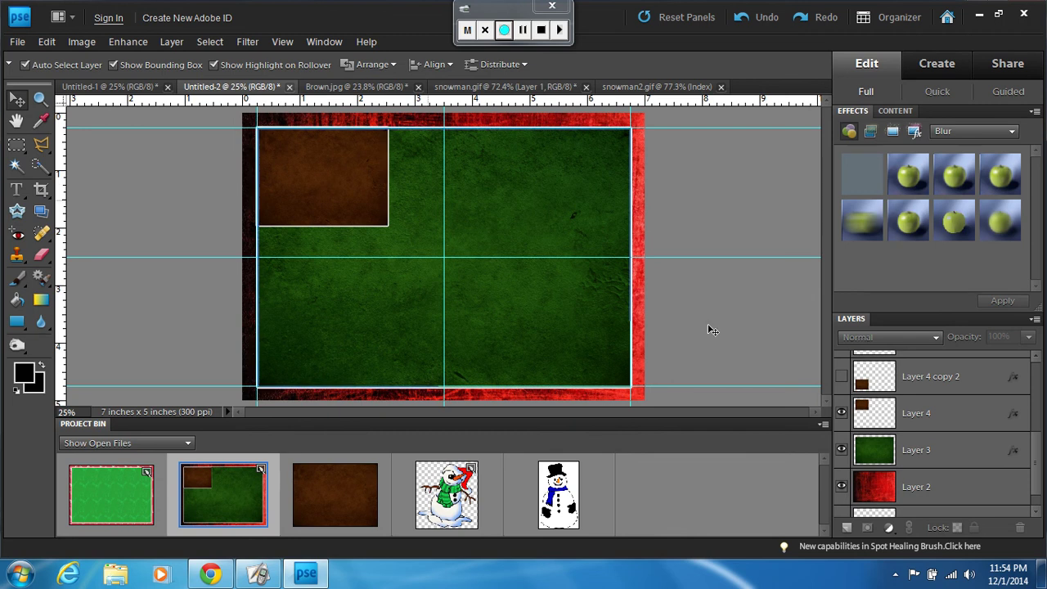
right_click(923, 413)
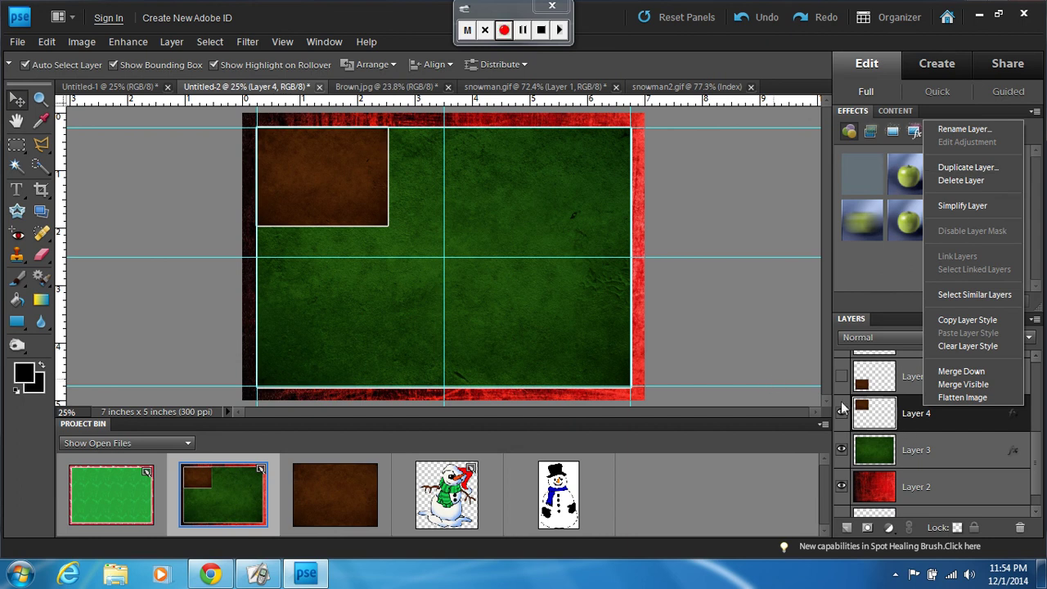
- Show Layer 4 copy, copy 2 and copy 3 so brown boxes fill the other corners
left_click(935, 433)
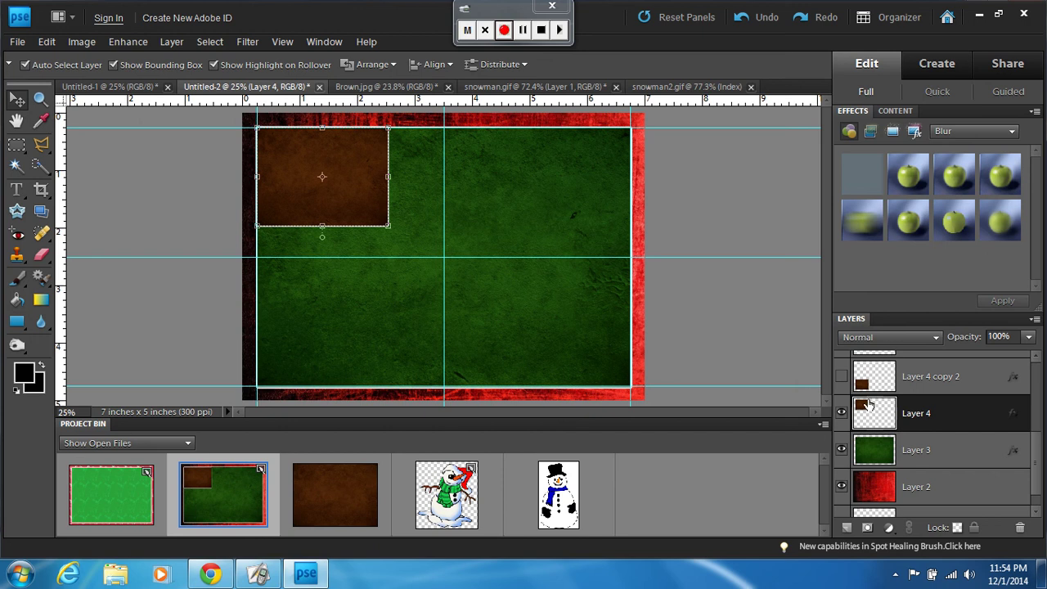
left_click(842, 378)
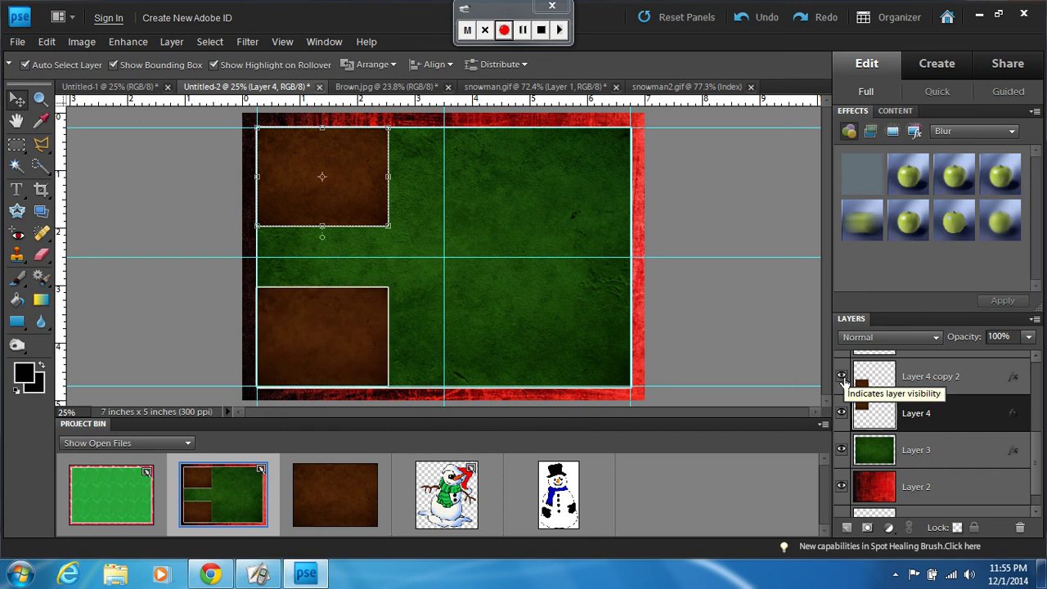
left_click_drag(1043, 454, 1044, 414)
left_click(842, 426)
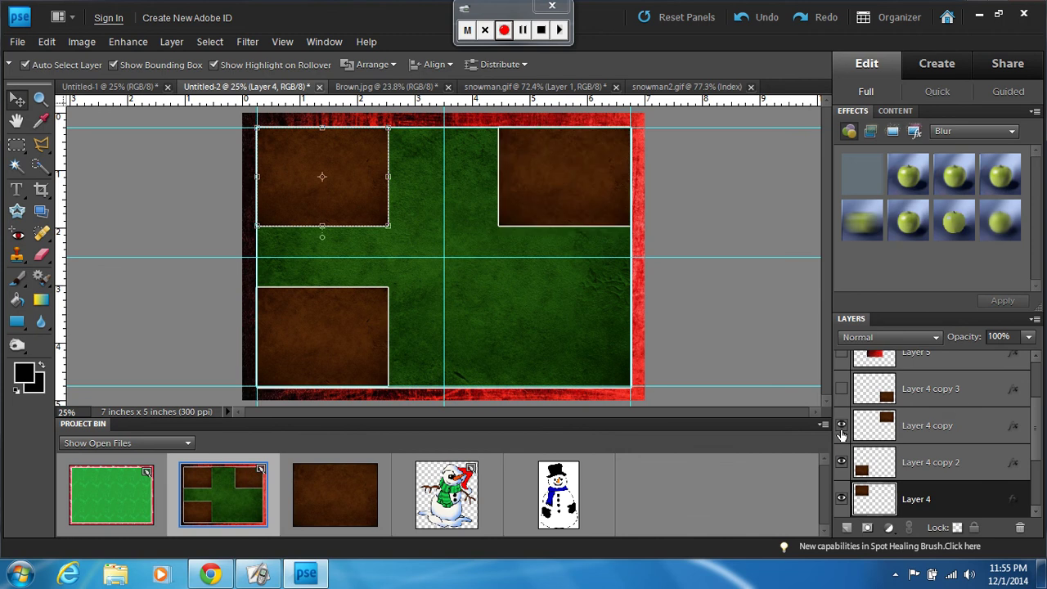
left_click(841, 390)
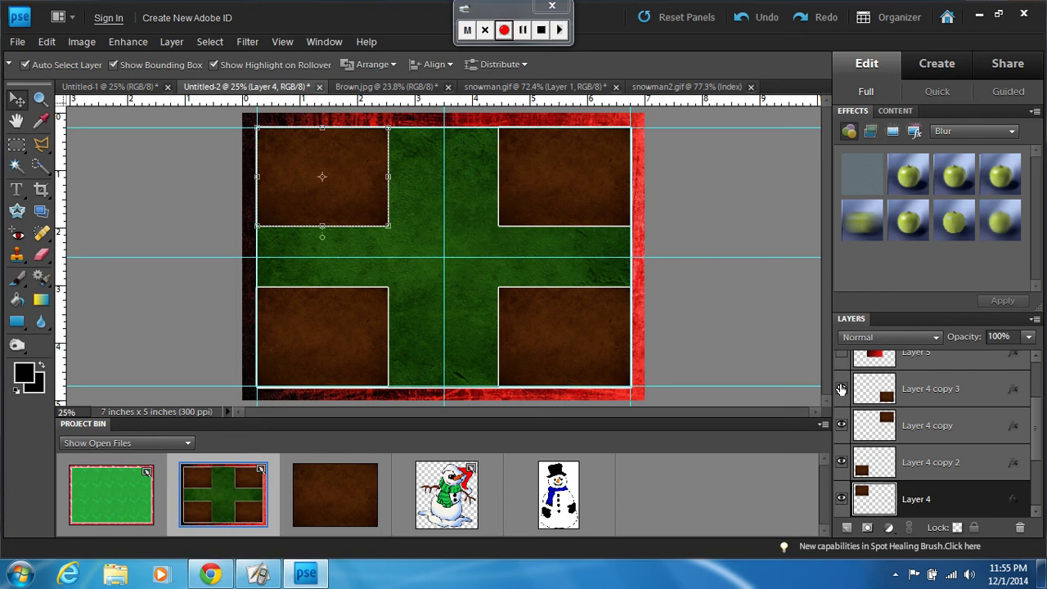
- Compare the card with the reference in Chrome and return to Photoshop Elements
left_click(210, 575)
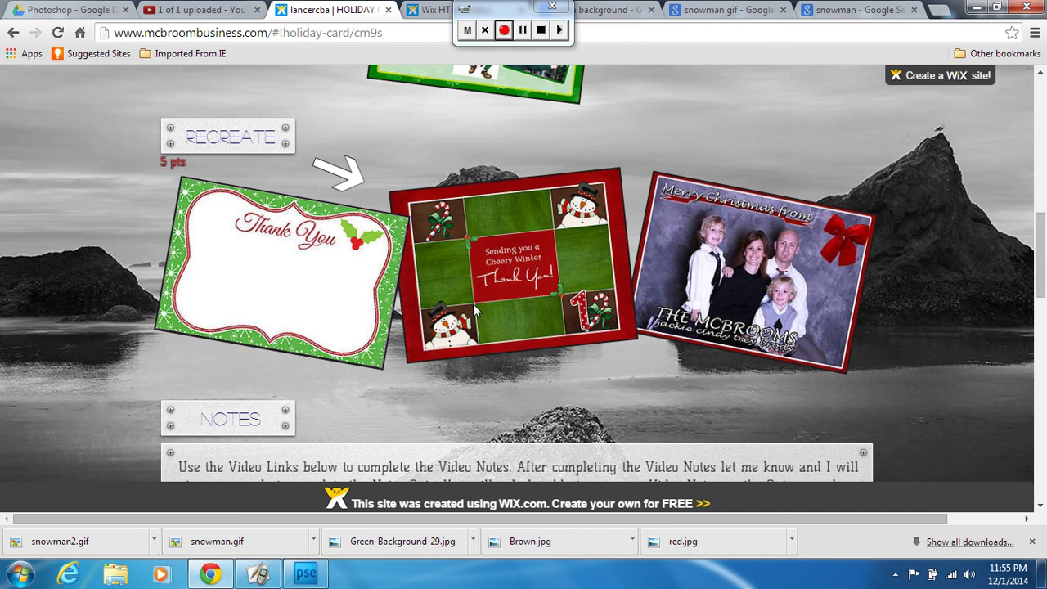
left_click(213, 574)
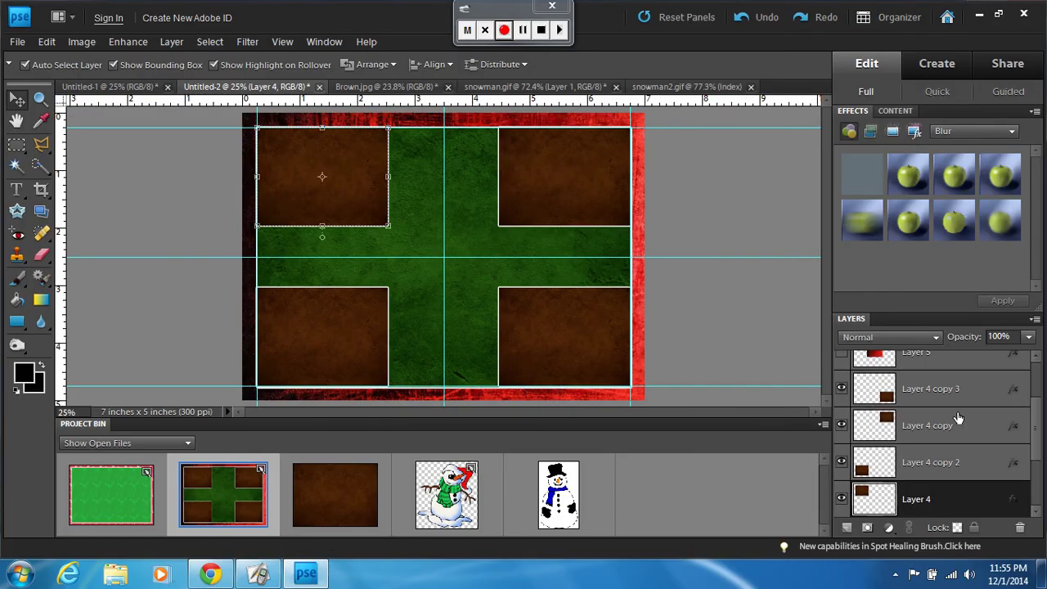
left_click_drag(1037, 442, 1041, 419)
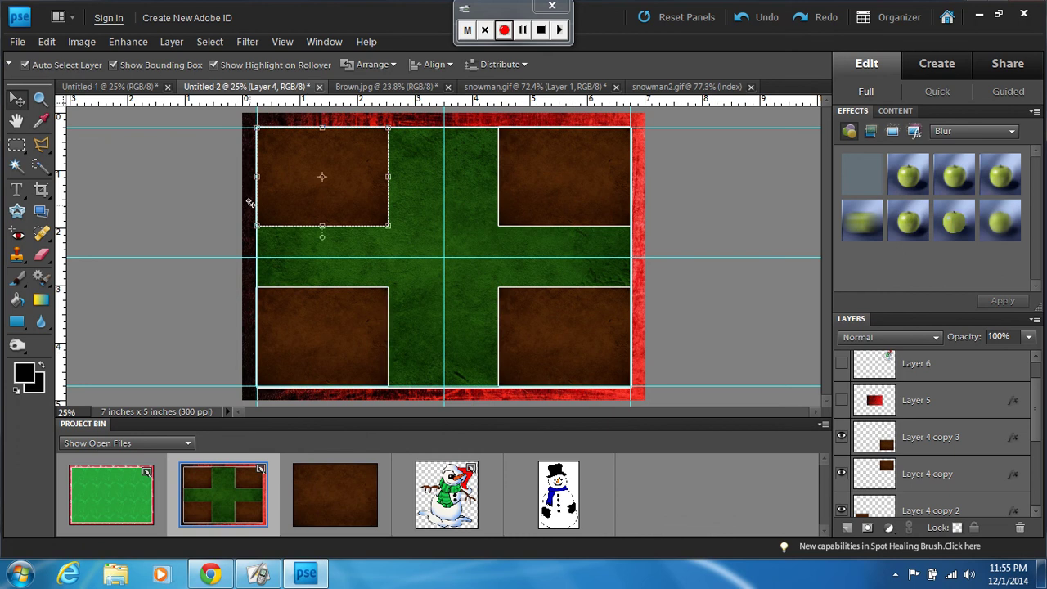
- Show red textured Layer 5 at the centre of the green cross and select it
left_click(841, 402)
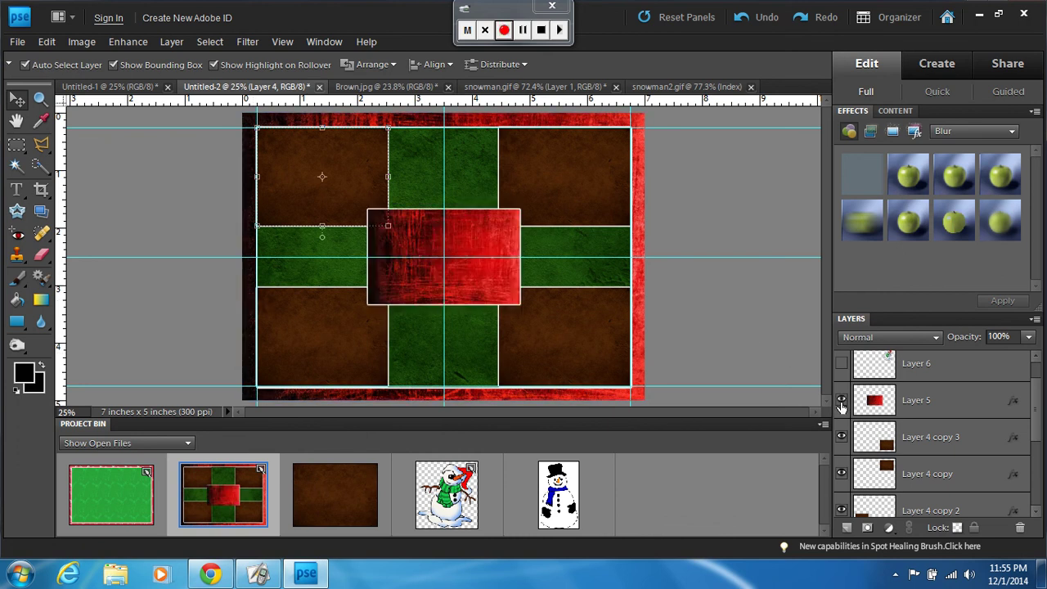
left_click(712, 200)
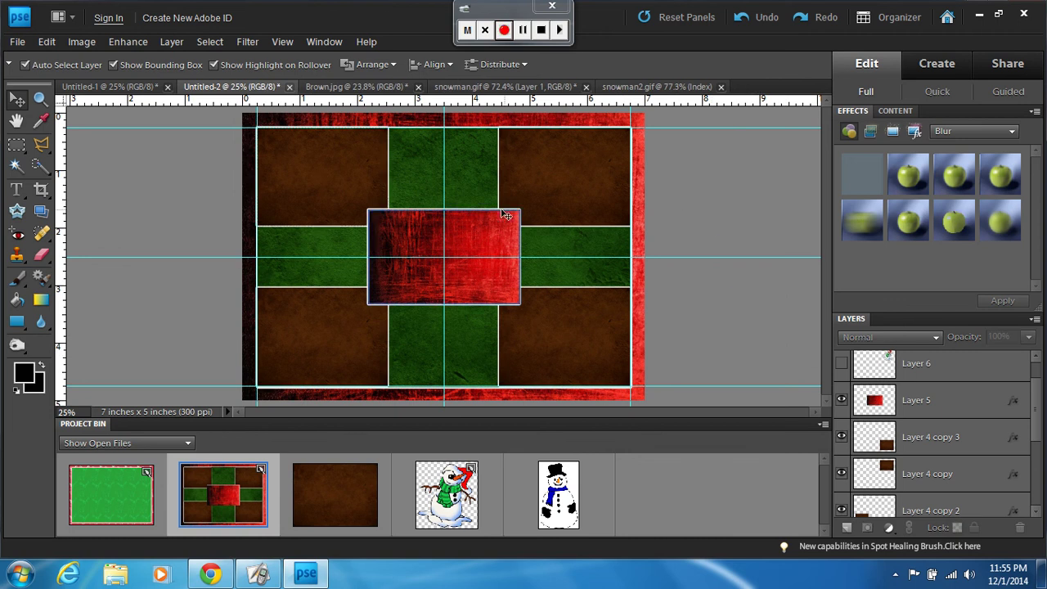
left_click(481, 230)
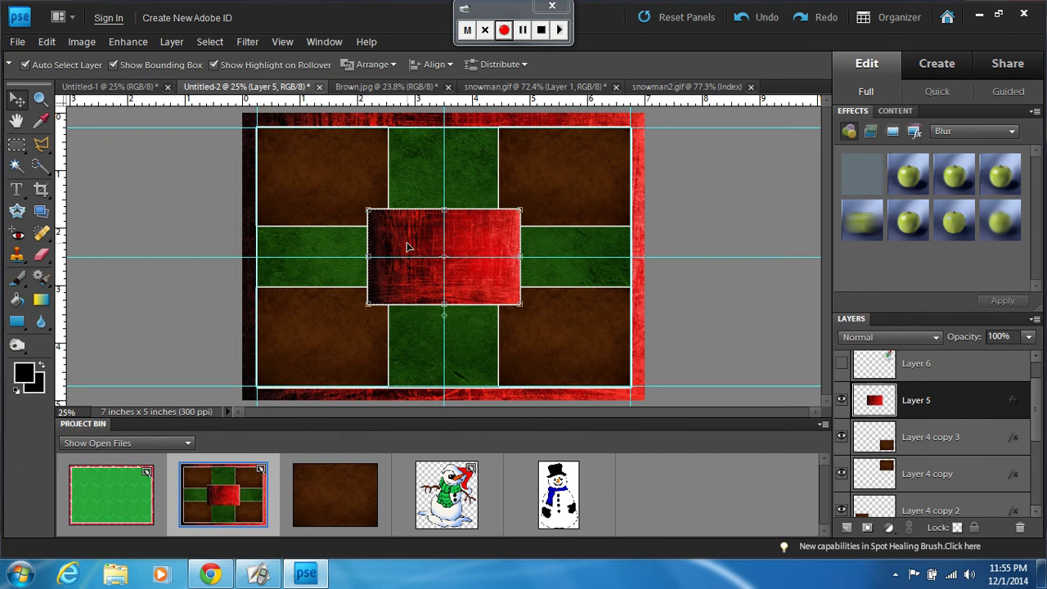
left_click(210, 574)
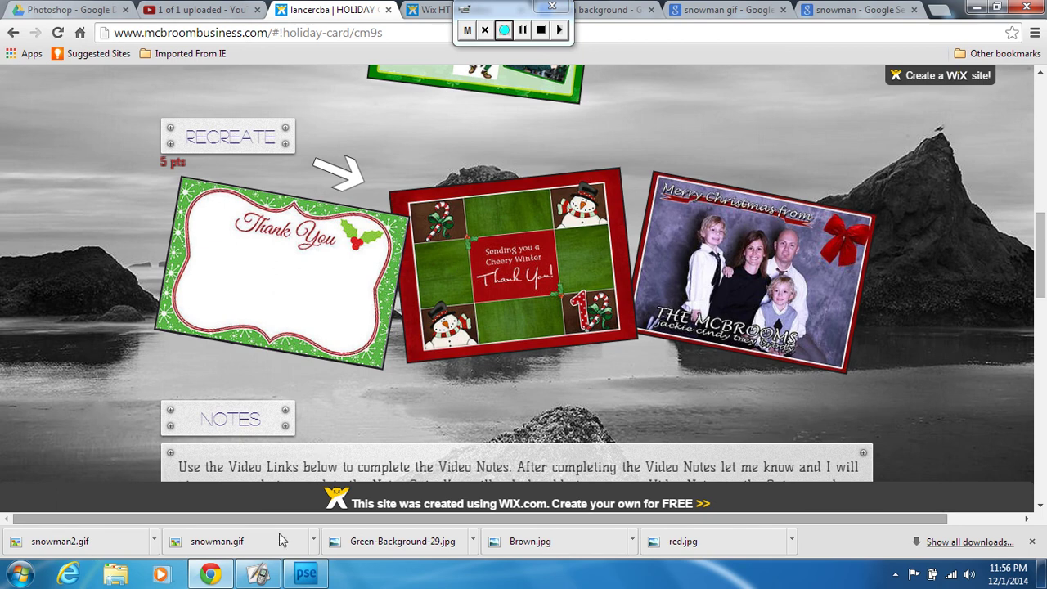
left_click(305, 573)
left_click(187, 332)
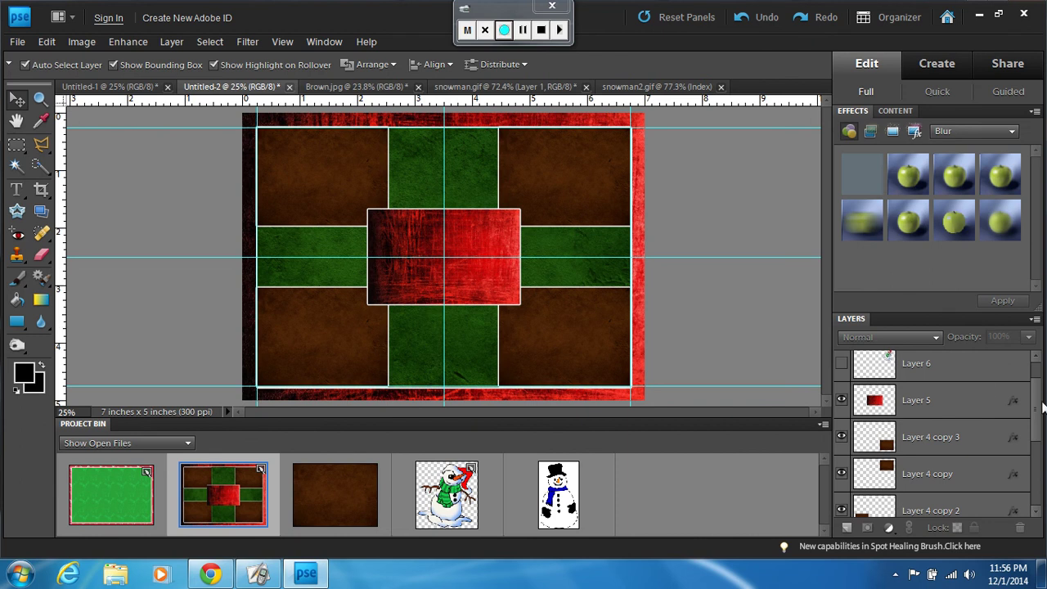
- Show snowman Layers 6 and 7, red-hat top-right and top-hat bottom-left, then select the upper-right one
left_click_drag(1041, 407, 1042, 375)
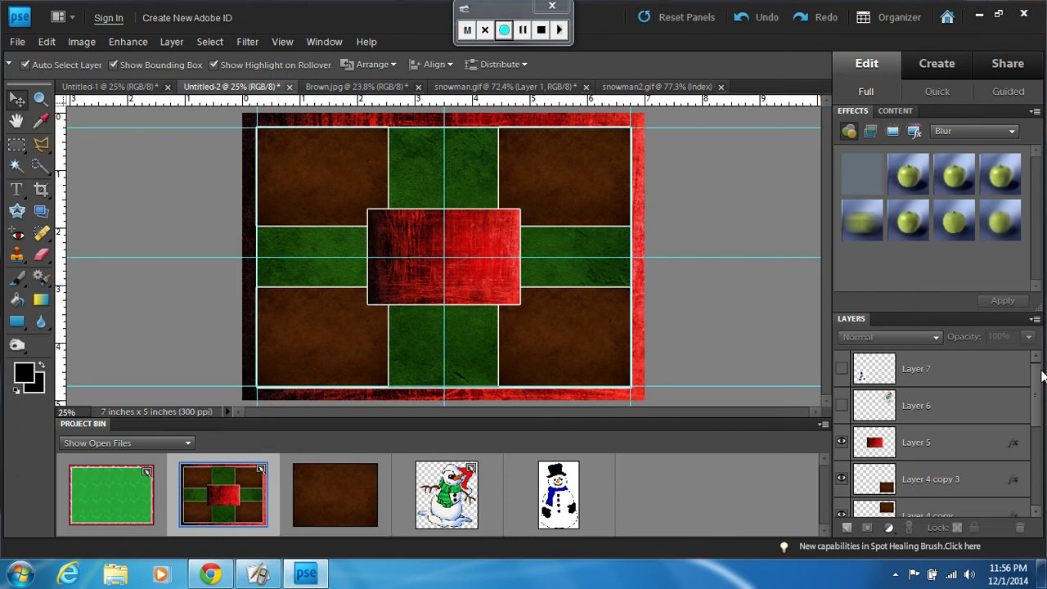
left_click(840, 406)
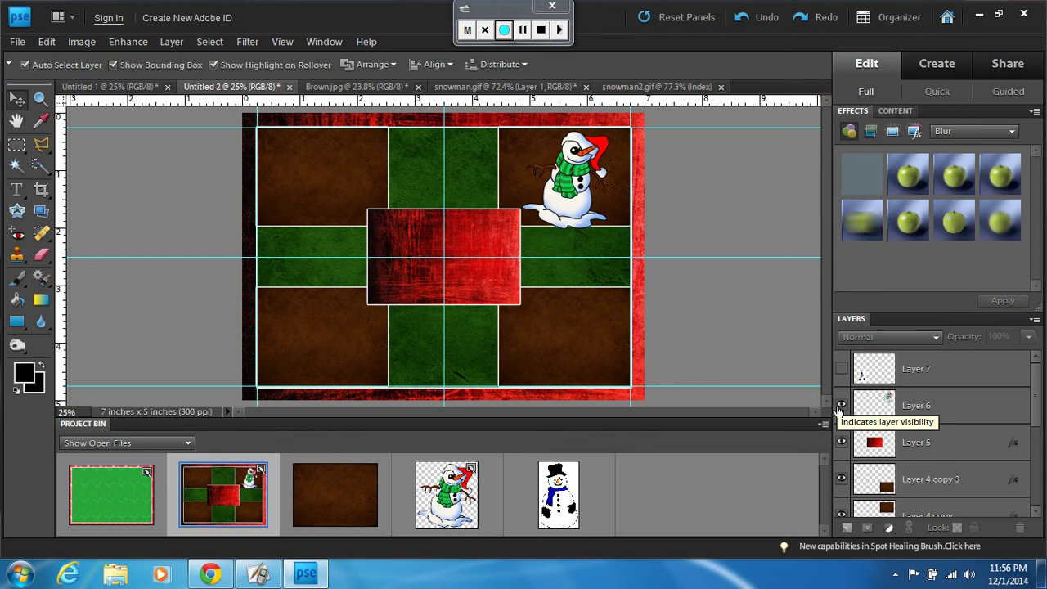
left_click(843, 371)
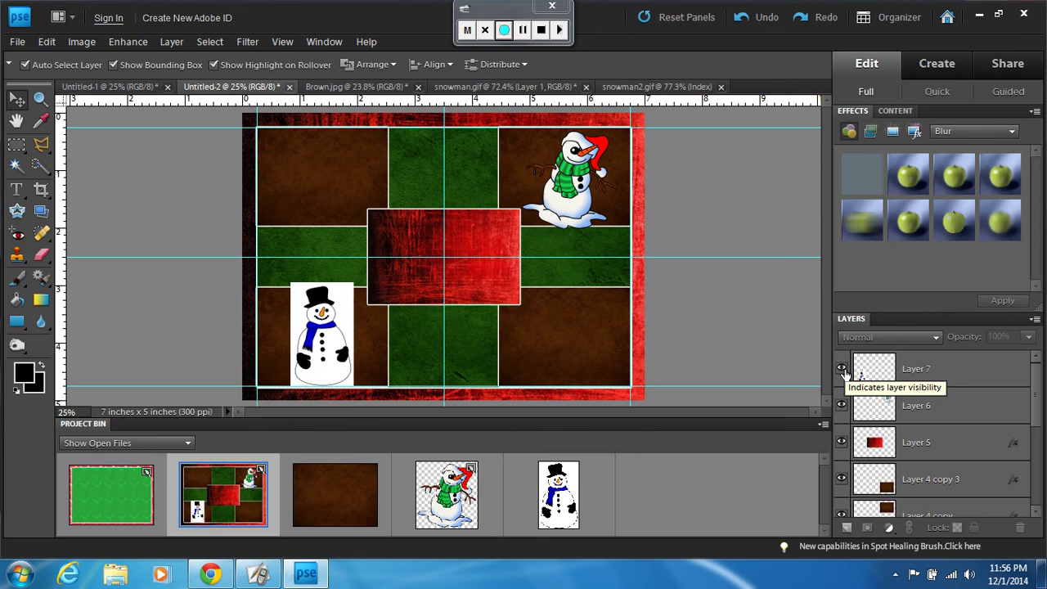
left_click(563, 201)
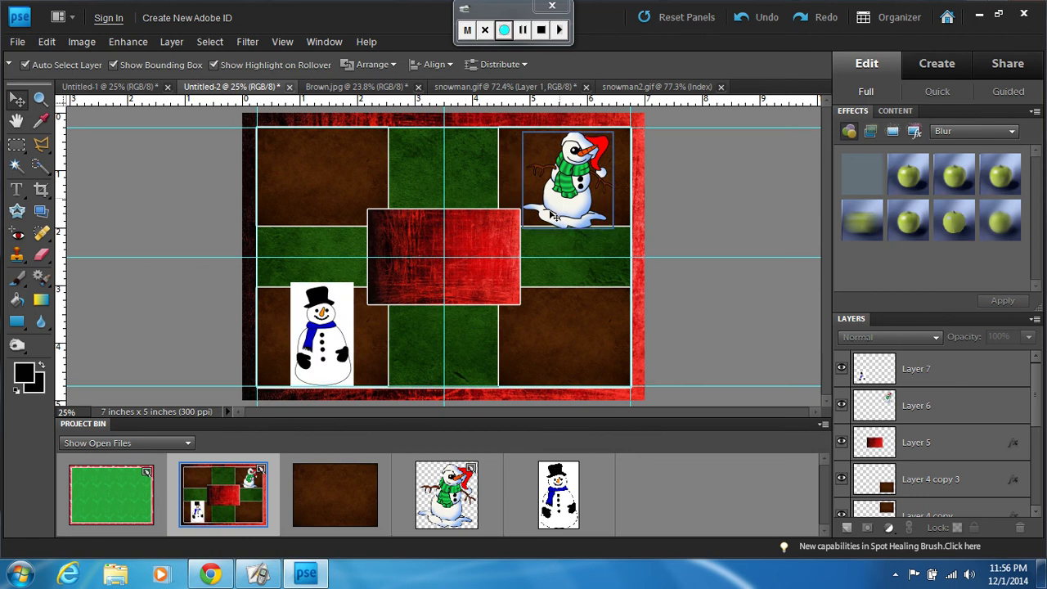
- Open the 'snowman gif' results and view the green-scarf, red-hat Christmas Snowman Clipart
left_click(214, 573)
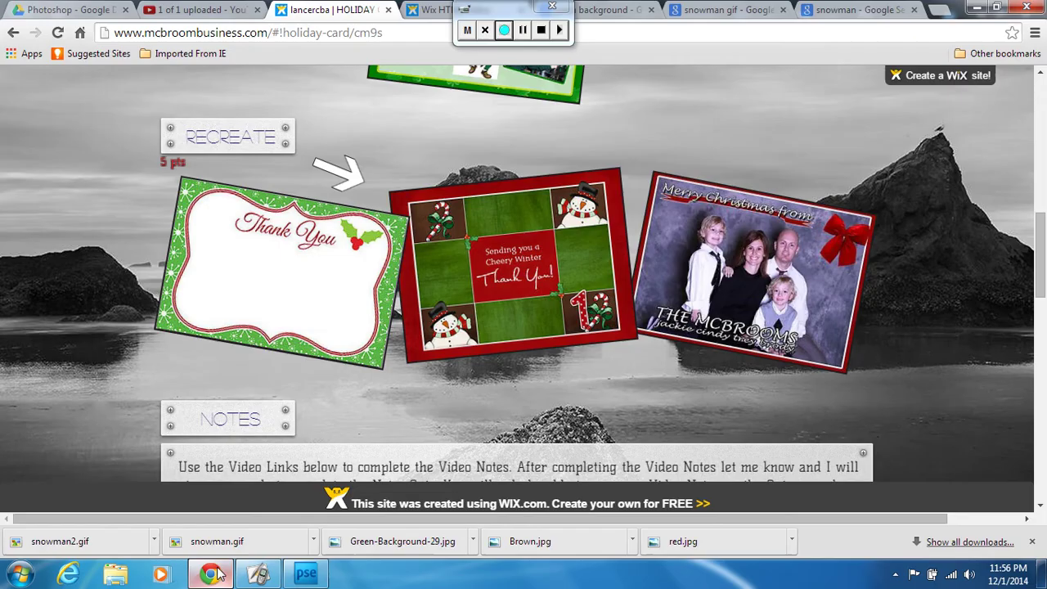
left_click(723, 8)
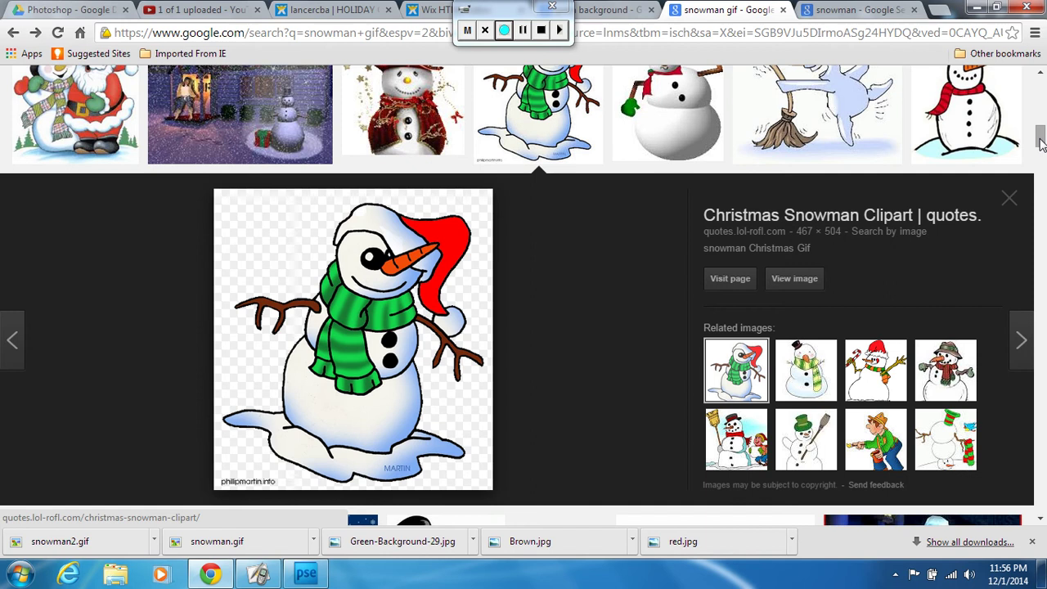
left_click_drag(1040, 137, 1040, 81)
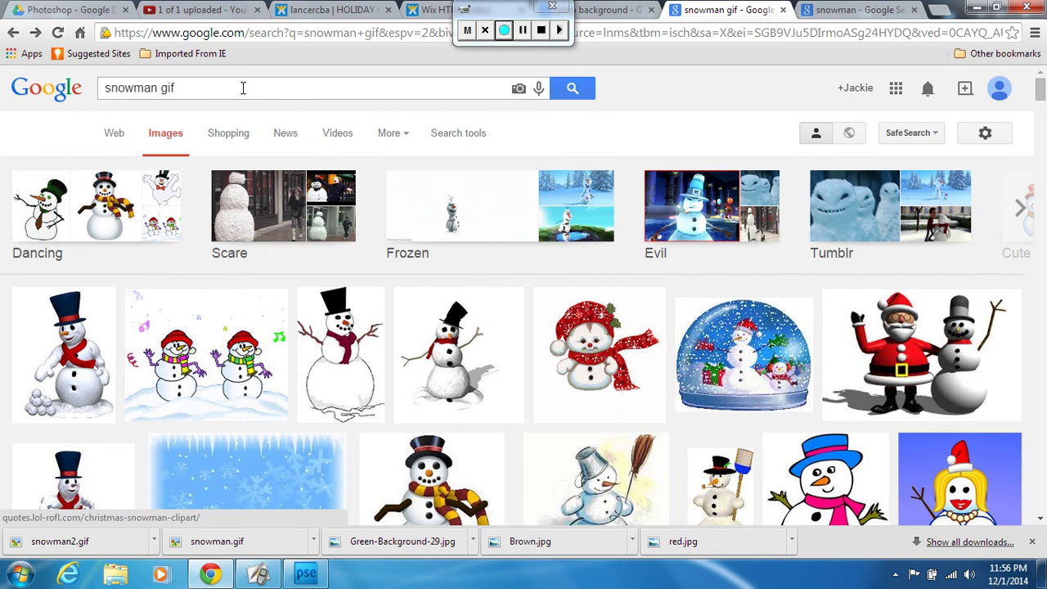
left_click_drag(1042, 93, 1042, 131)
key("Return")
scroll(1041, 144, "up", 3)
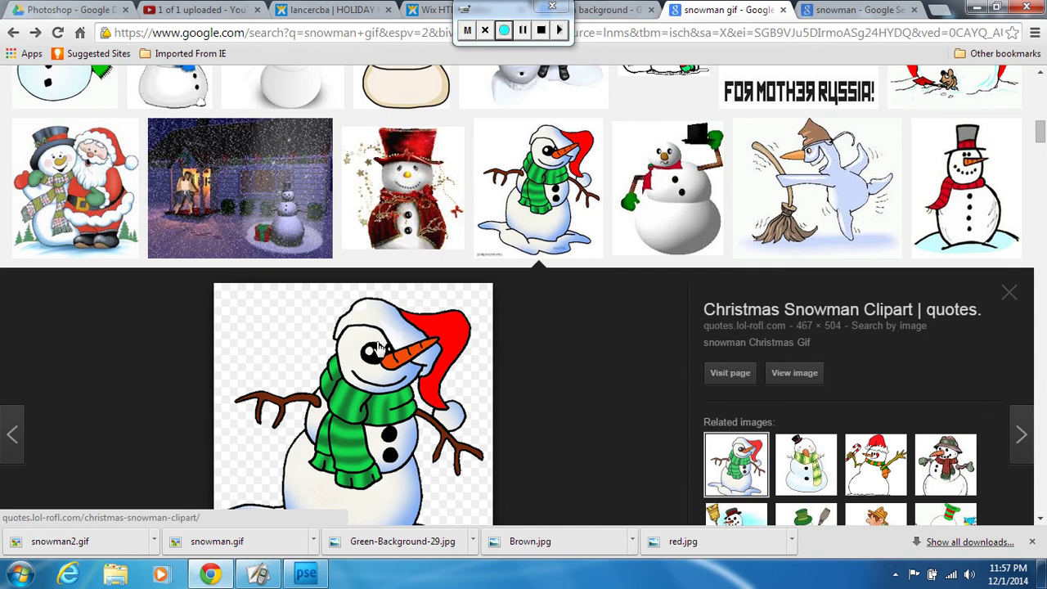
scroll(1041, 139, "down", 2)
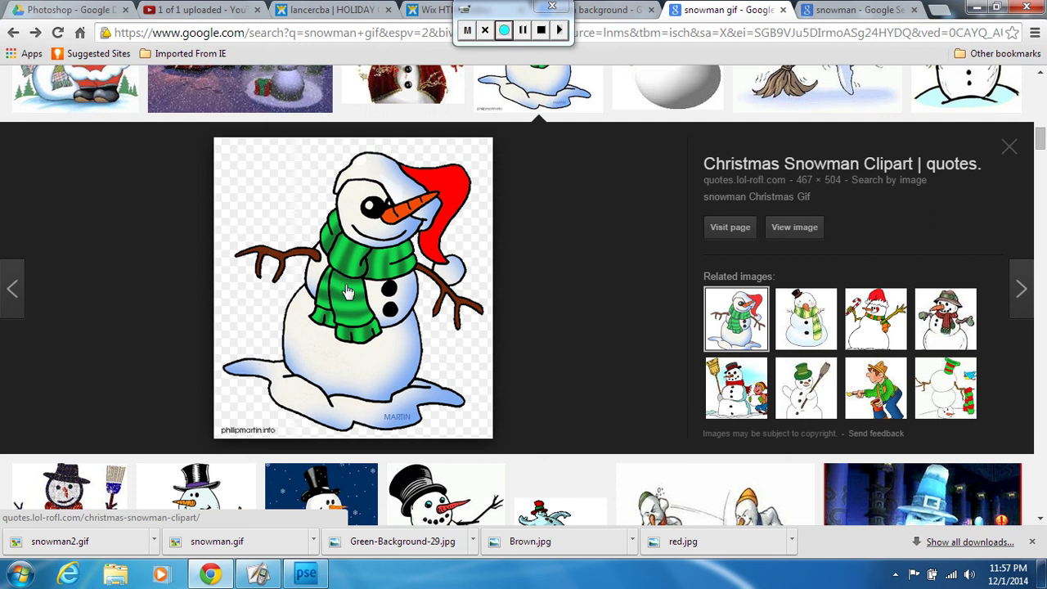
left_click(311, 574)
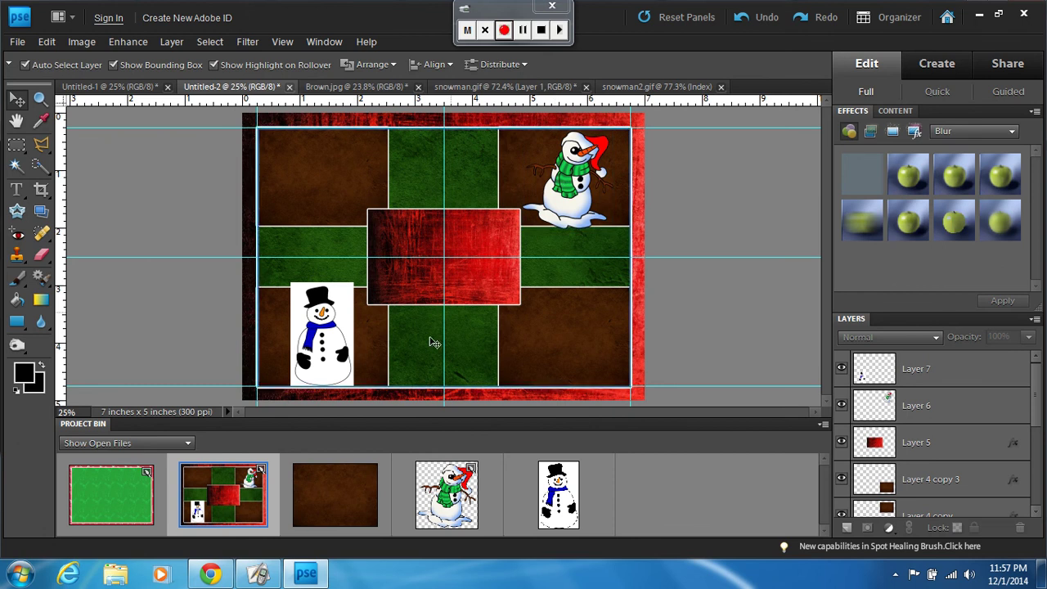
- Look over the blue-scarf top-hat snowman in the 'snowman' results, then return to Photoshop Elements
left_click(311, 573)
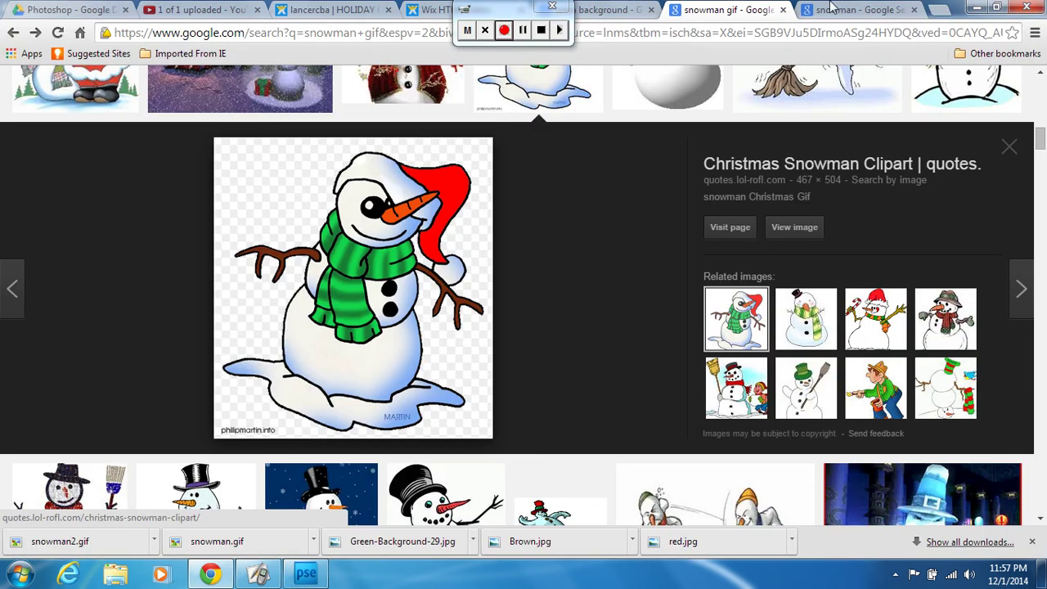
key("Right")
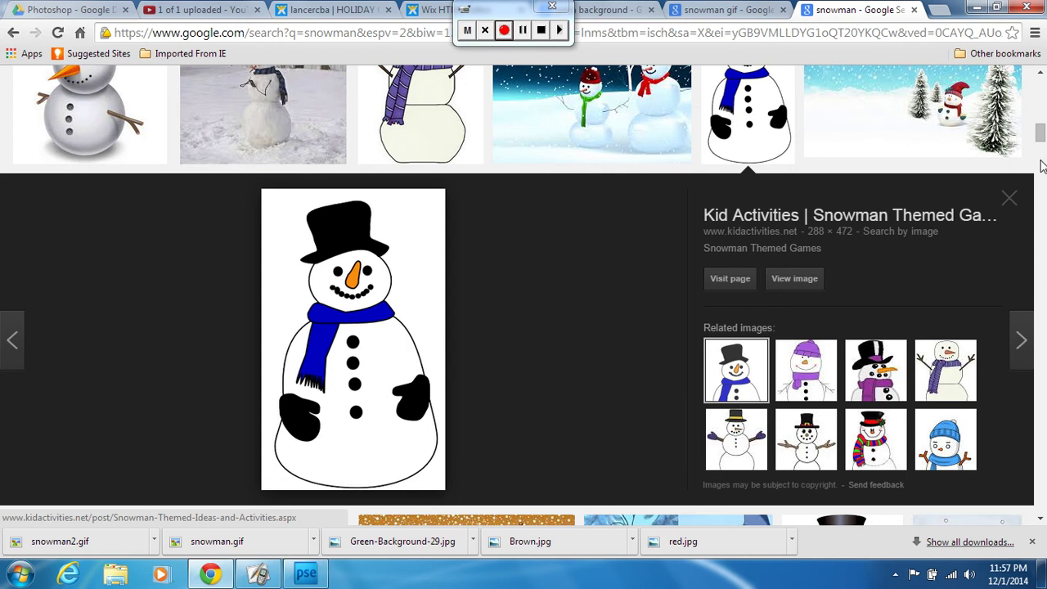
mouse_move(1040, 133)
left_mouse_down()
mouse_move(1041, 78)
mouse_move(1041, 135)
left_mouse_up()
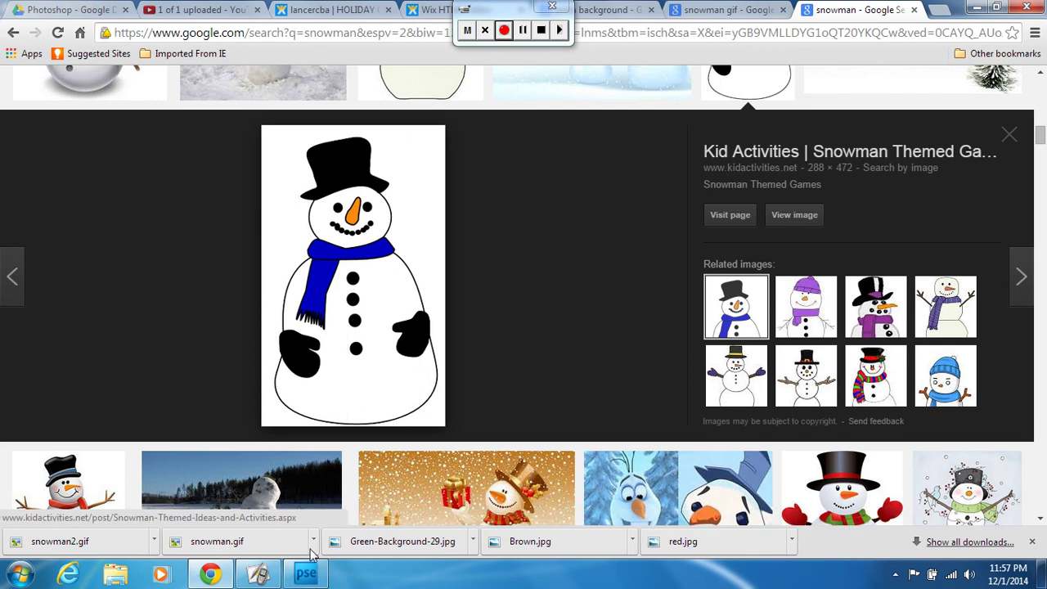
mouse_move(311, 577)
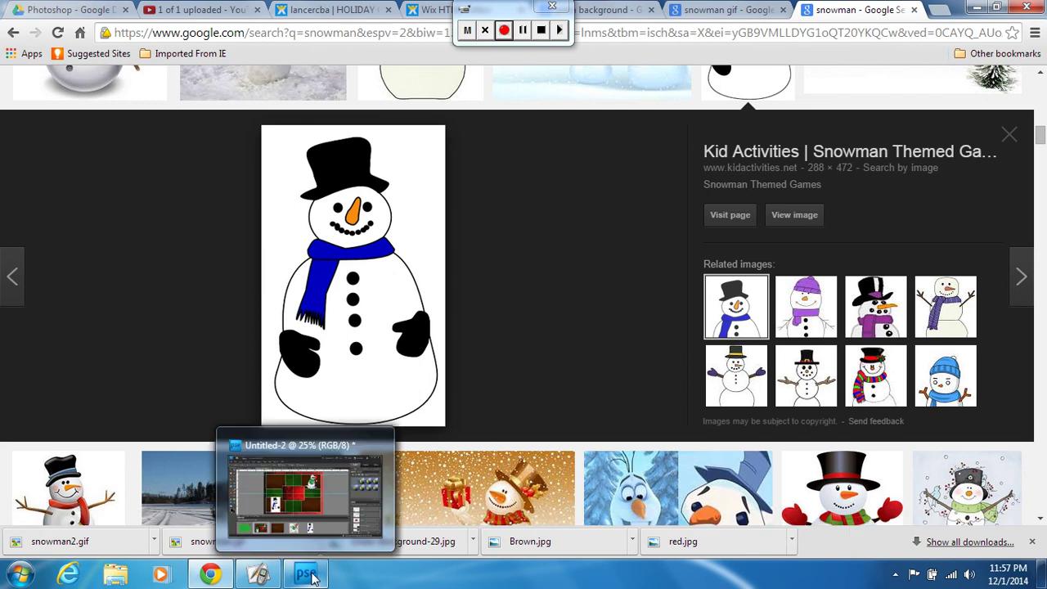
left_click(311, 577)
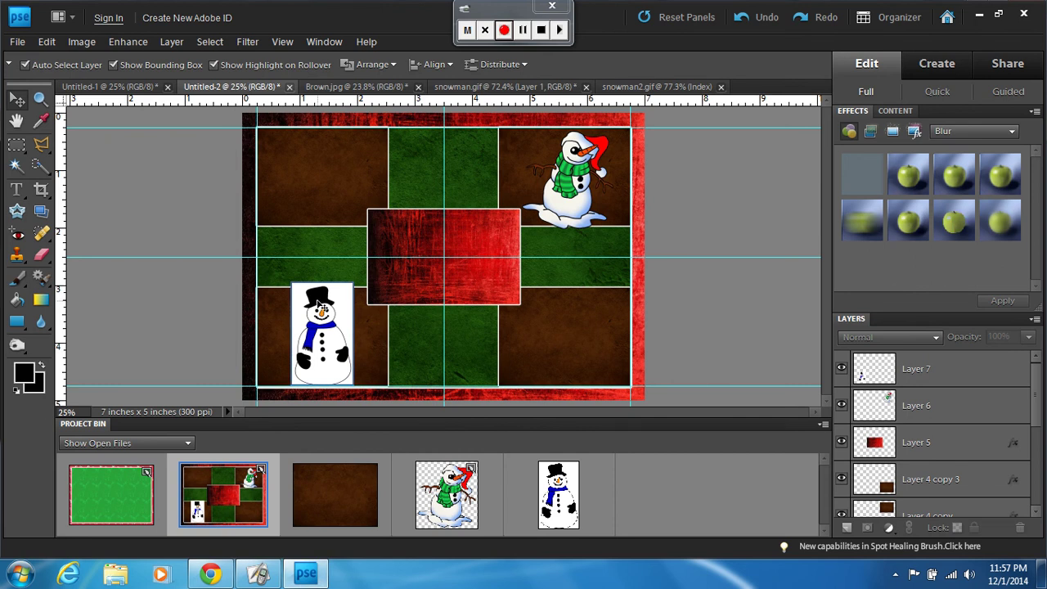
- Select Layer 7 and erase white background beside the lower-left top-hat snowman
left_click(971, 381)
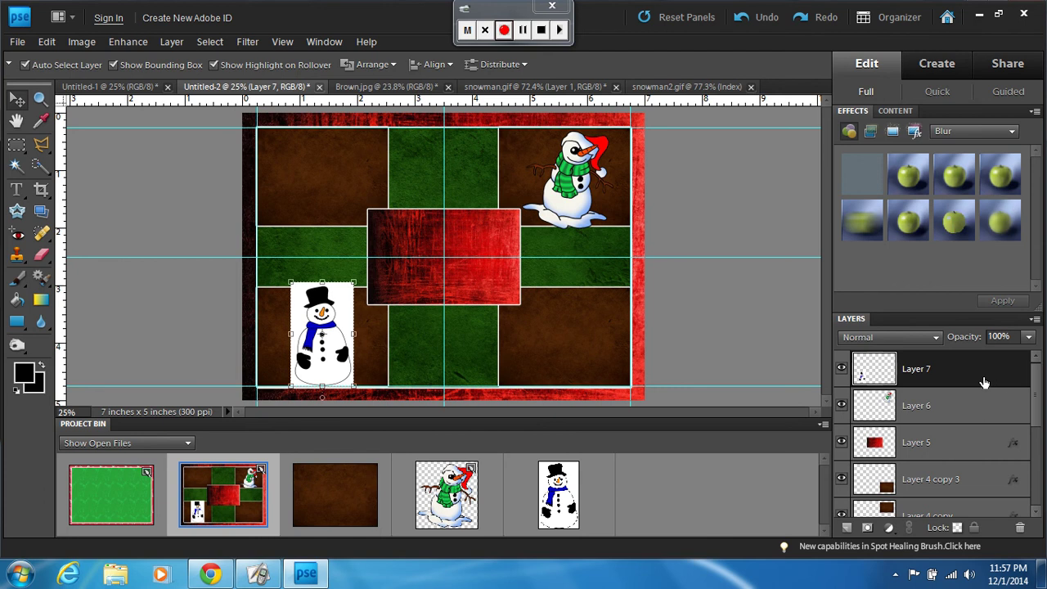
left_click(42, 255)
mouse_move(360, 285)
left_mouse_down()
mouse_move(346, 290)
mouse_move(358, 322)
mouse_move(347, 280)
mouse_move(359, 333)
mouse_move(334, 283)
mouse_move(305, 298)
mouse_move(304, 289)
mouse_move(301, 305)
mouse_move(298, 282)
mouse_move(298, 328)
mouse_move(304, 293)
left_mouse_up()
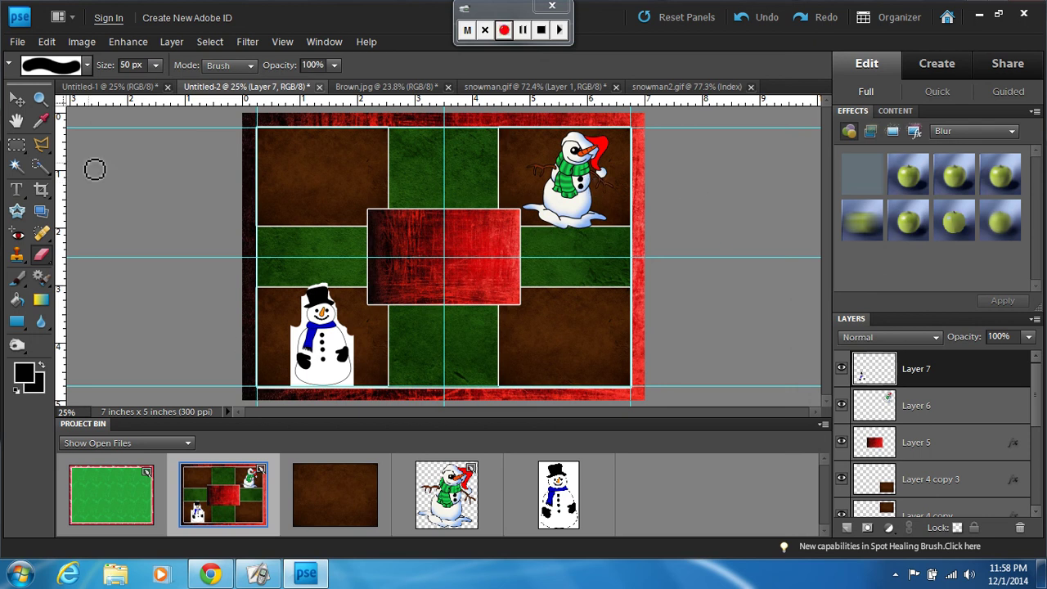
- Return to the Move tool and check the reference holiday card page in Chrome
left_click(17, 101)
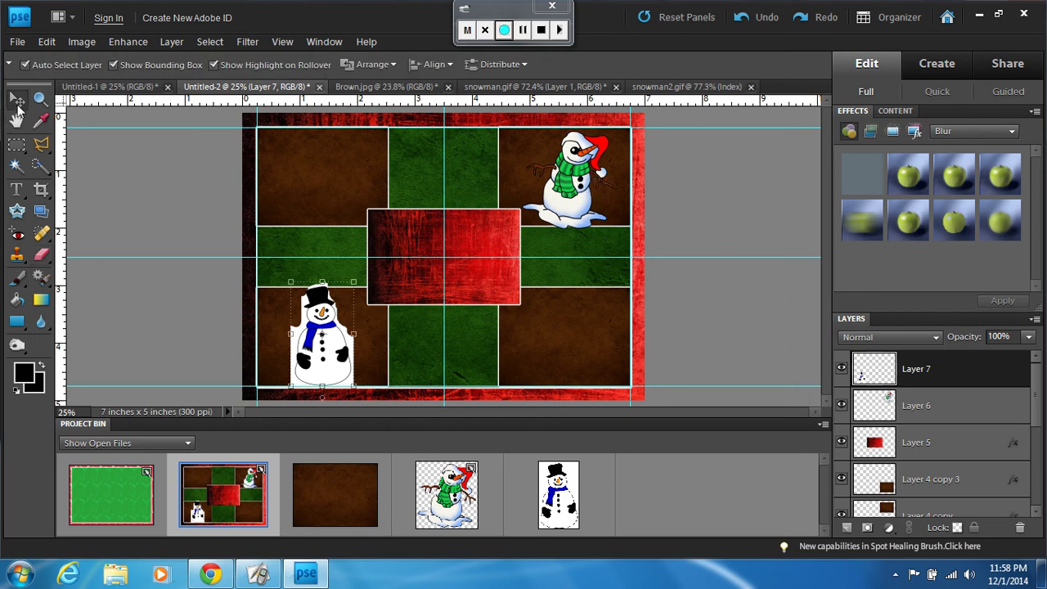
left_click(210, 574)
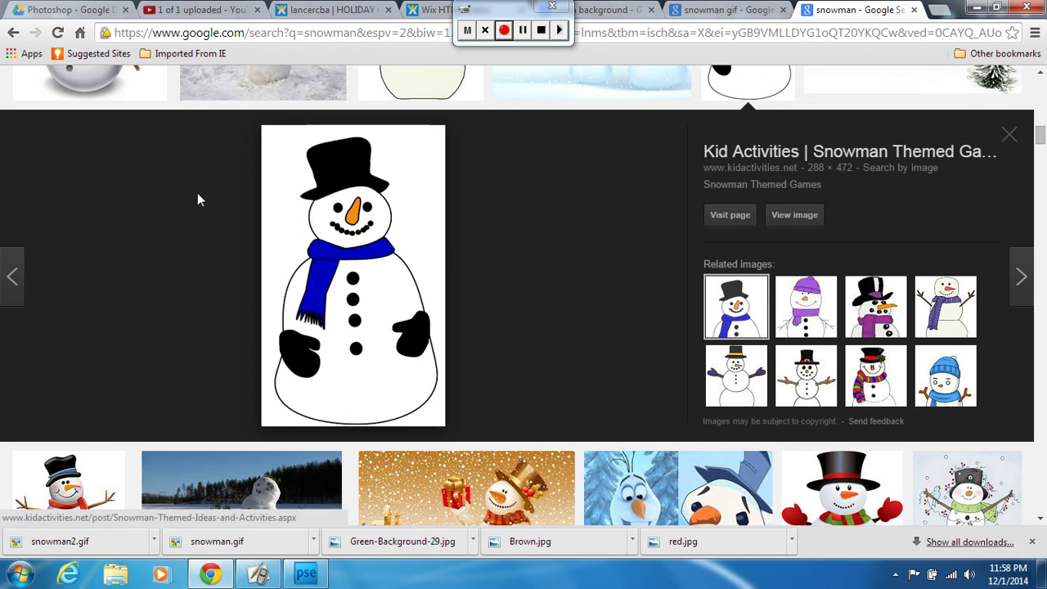
left_click(304, 13)
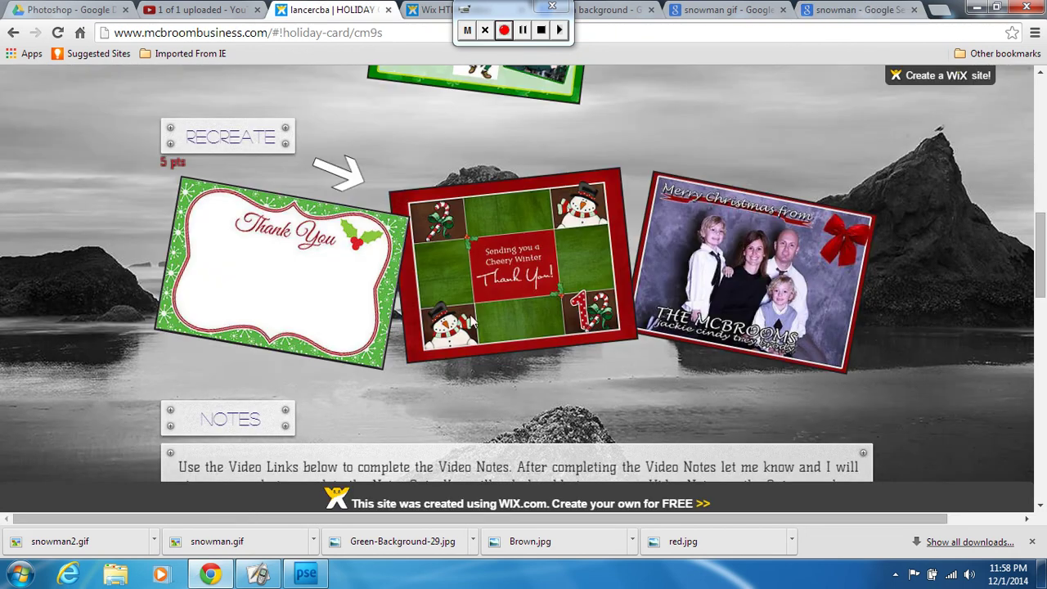
left_click(306, 574)
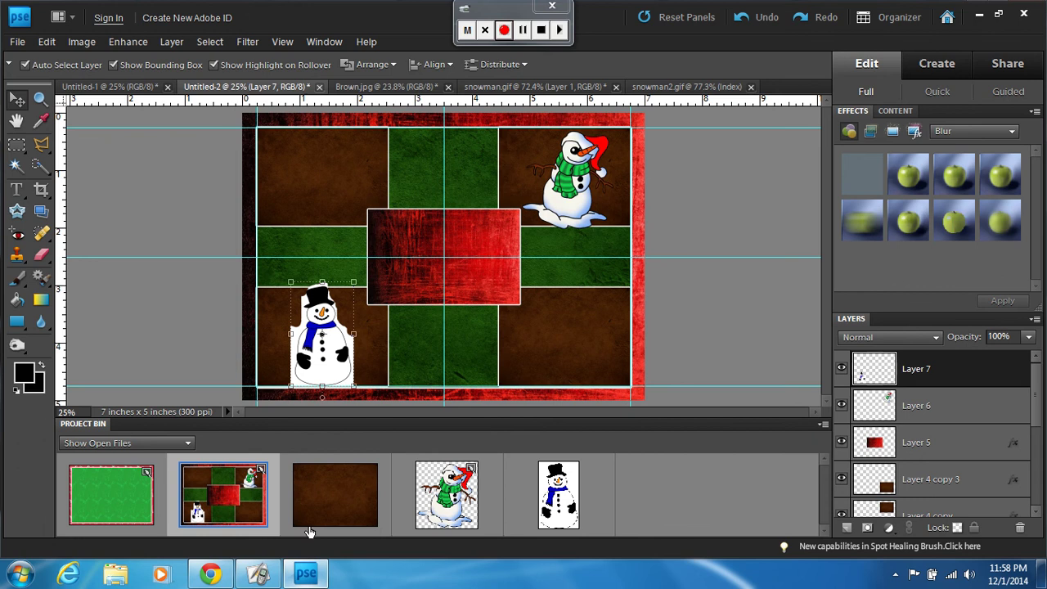
- Duplicate the green-scarf snowman's Layer 6 and move the copy beside the lower-left top-hat snowman
left_click(568, 204)
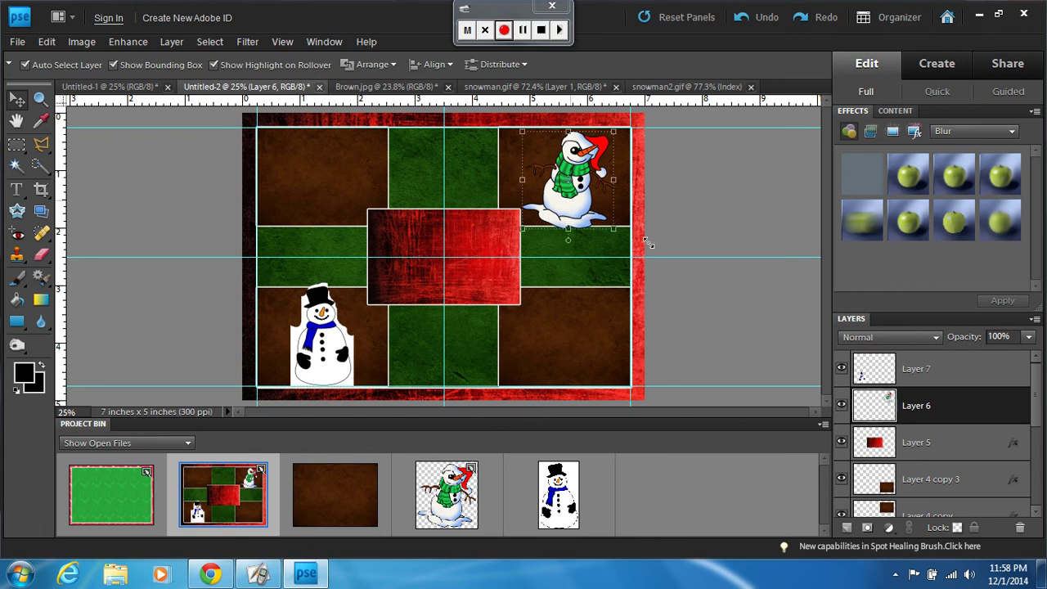
right_click(930, 411)
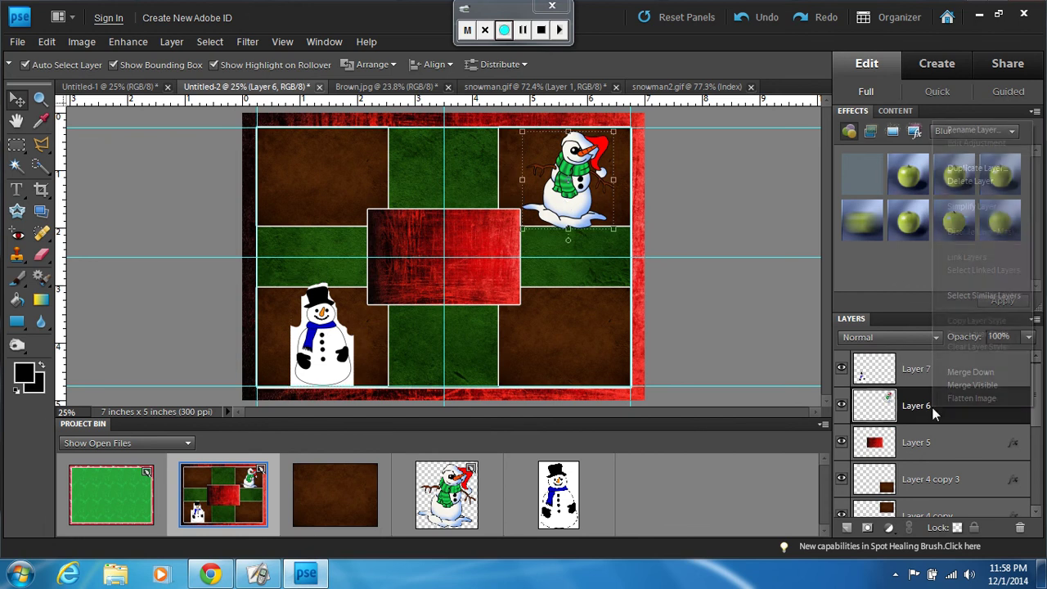
left_click(974, 168)
left_click(645, 174)
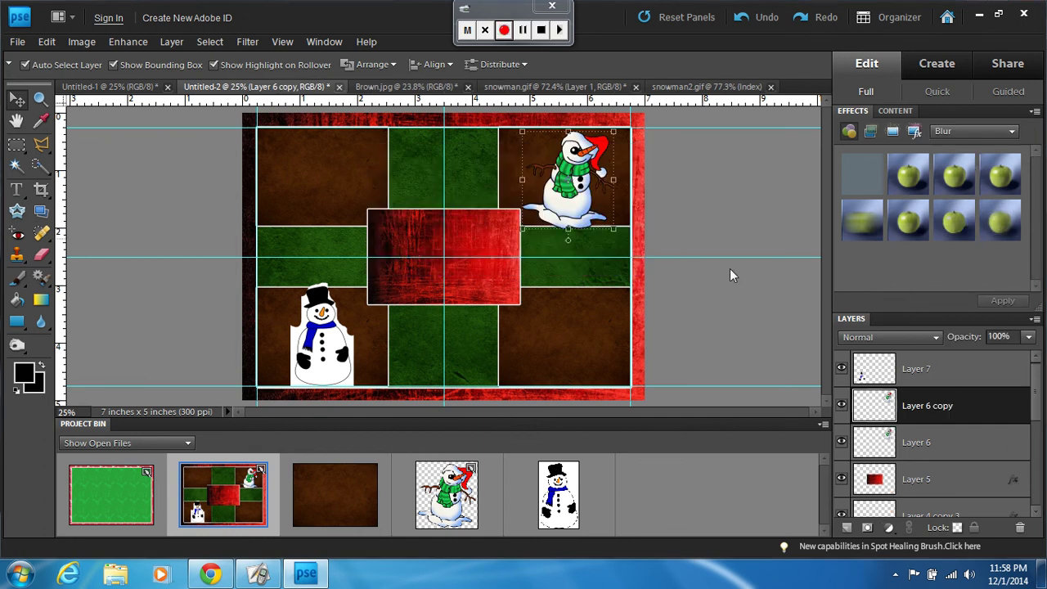
left_click_drag(564, 191, 361, 341)
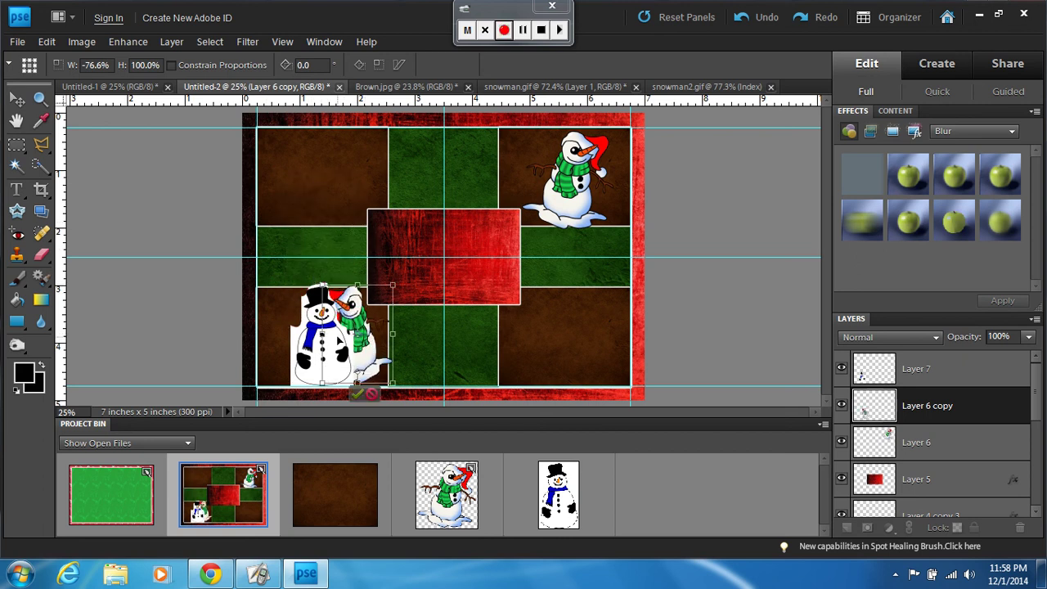
- Switch to Chrome to view the reference snowman 'Thank You' card on the assignment page
left_click(210, 576)
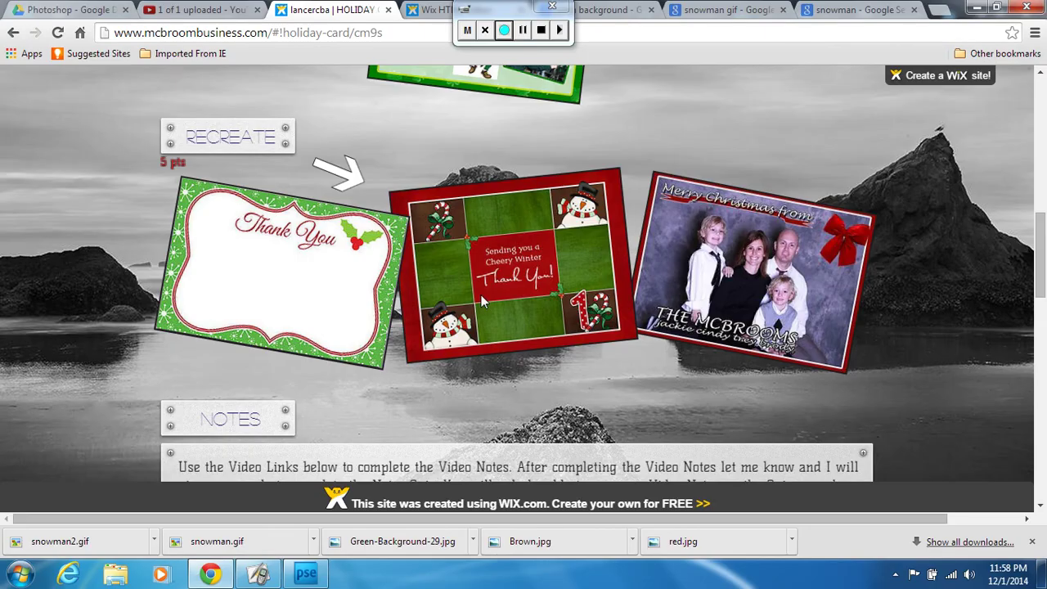